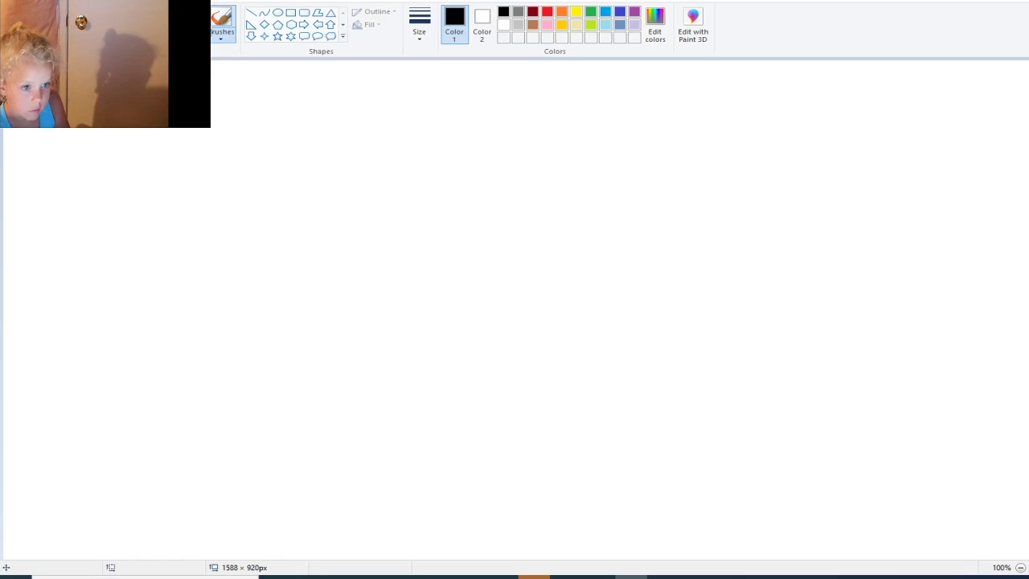
Paint a wide U-shaped face outline in light yellow with the Marker brush on the upper middle of the canvas
left_click(223, 34)
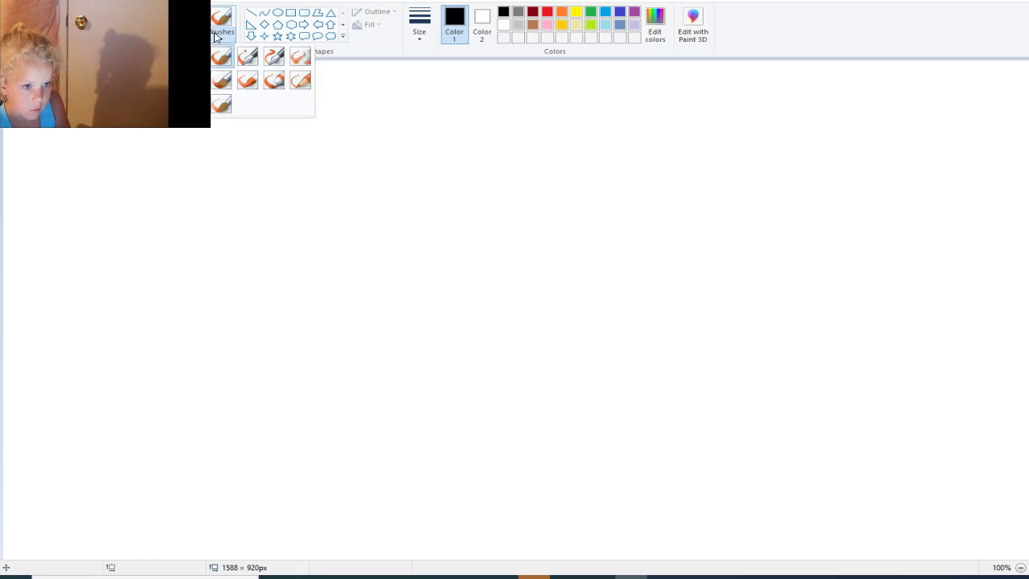
left_click(274, 81)
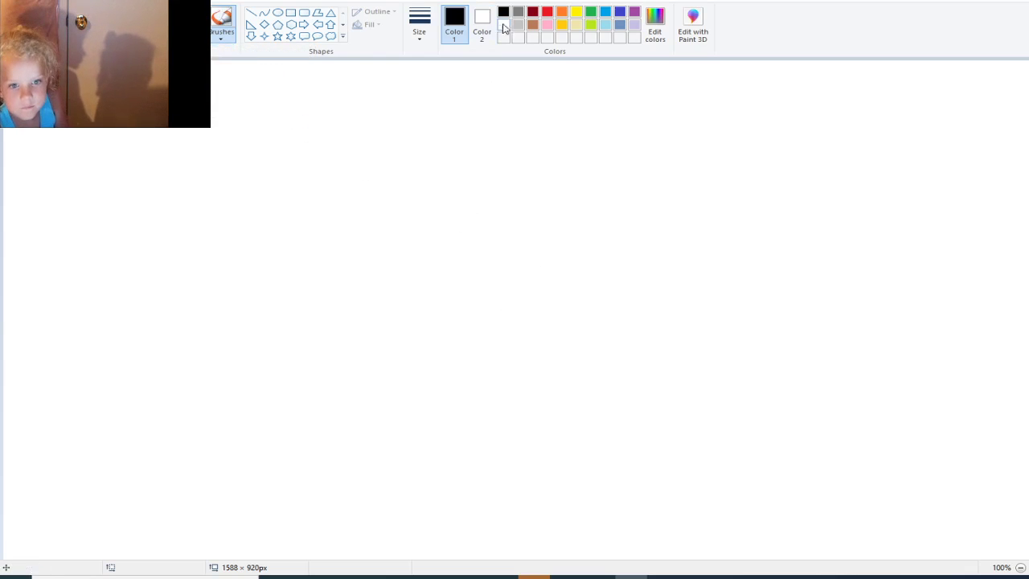
left_click(578, 25)
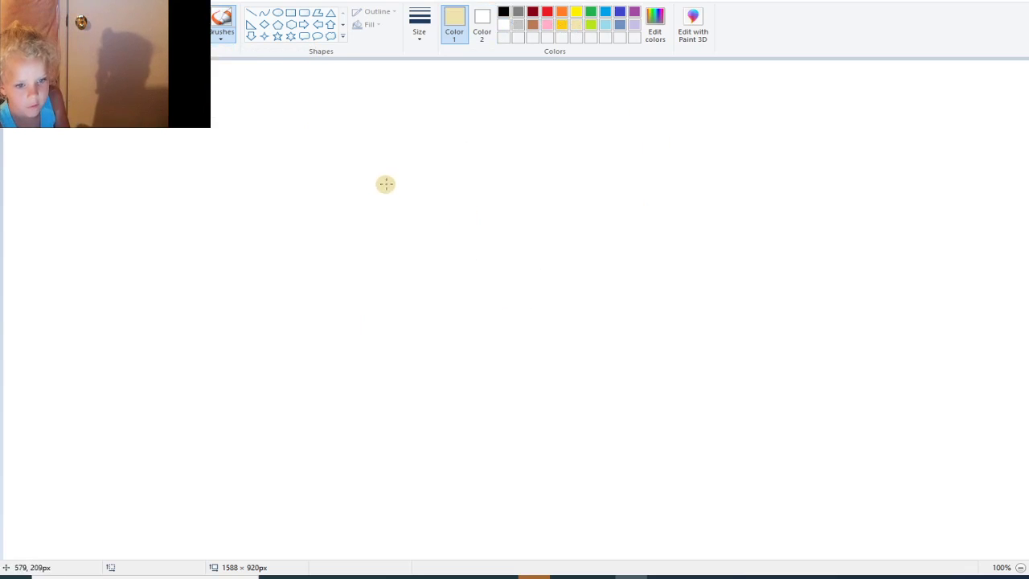
mouse_move(388, 163)
left_mouse_down()
mouse_move(417, 264)
mouse_move(483, 319)
mouse_move(539, 317)
mouse_move(641, 243)
mouse_move(663, 129)
left_mouse_up()
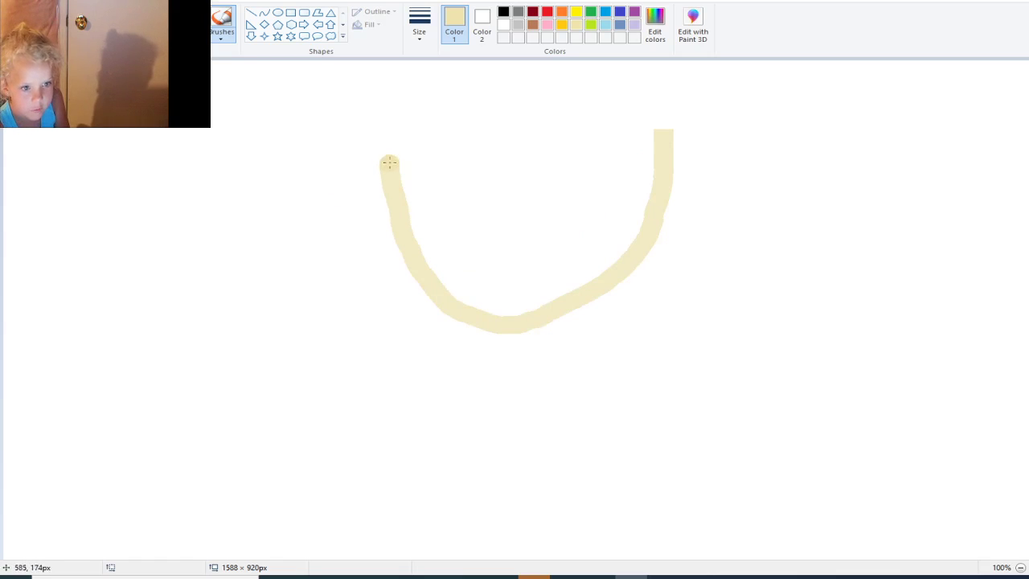
left_click_drag(389, 164, 377, 104)
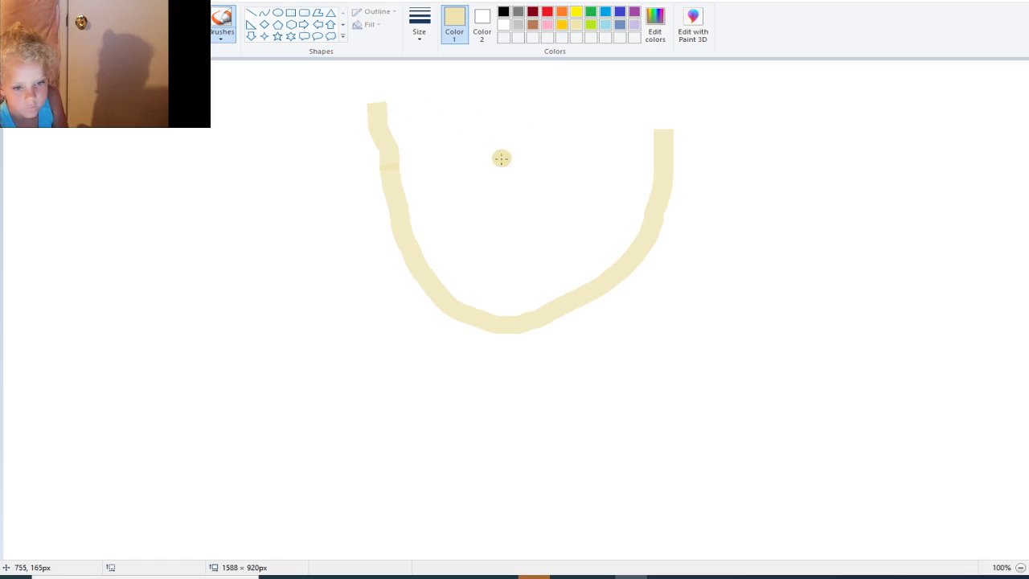
Paint two blue-gray eyes and a long hooked nose inside the face outline
left_click(620, 25)
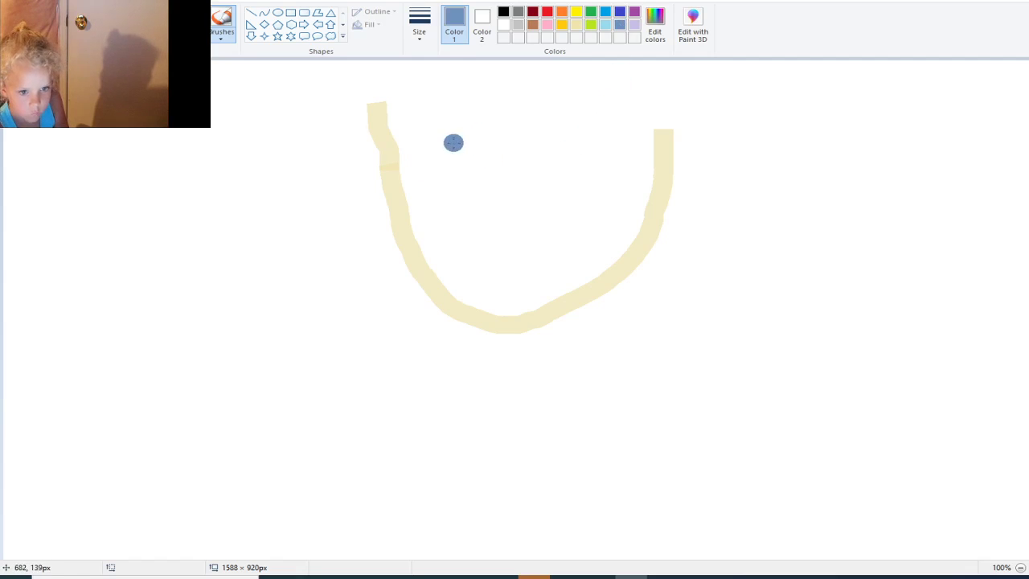
mouse_move(436, 158)
left_mouse_down()
mouse_move(467, 163)
mouse_move(434, 157)
mouse_move(442, 151)
mouse_move(459, 164)
mouse_move(436, 166)
left_mouse_up()
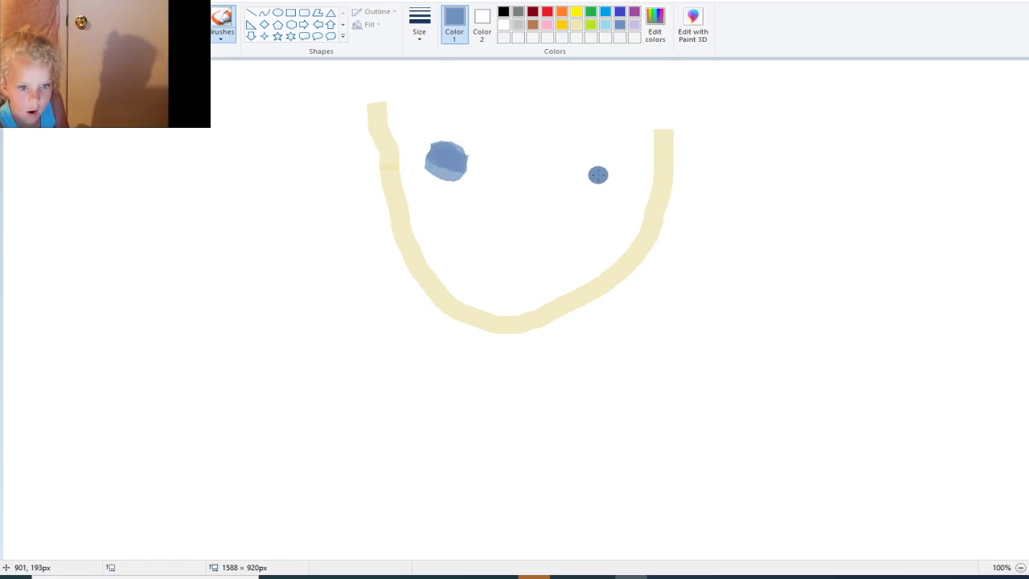
mouse_move(579, 174)
left_mouse_down()
mouse_move(583, 150)
mouse_move(610, 153)
mouse_move(615, 184)
mouse_move(603, 201)
mouse_move(588, 191)
mouse_move(577, 164)
mouse_move(595, 159)
mouse_move(585, 190)
mouse_move(625, 194)
mouse_move(568, 214)
left_mouse_up()
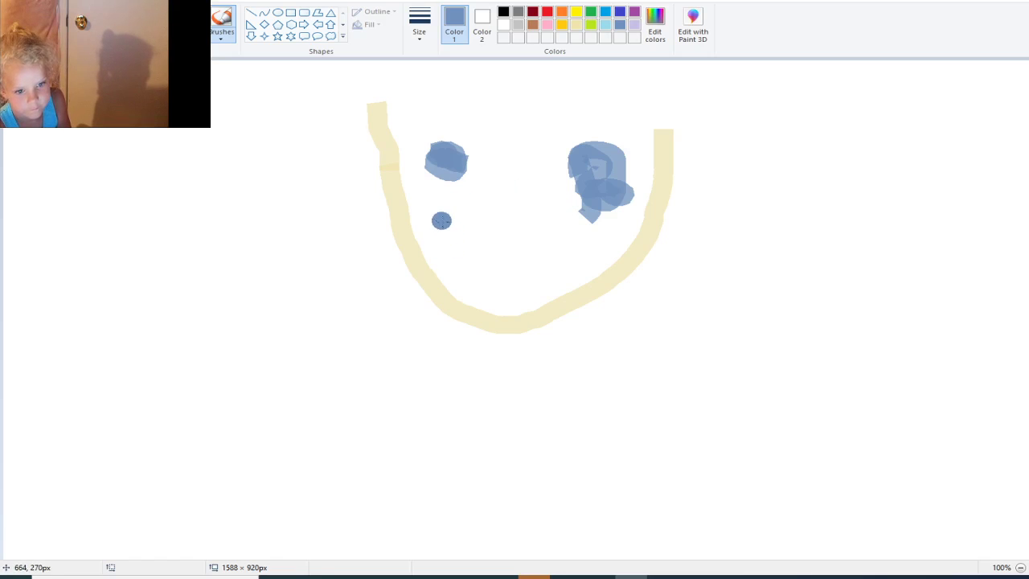
mouse_move(441, 222)
left_mouse_down()
mouse_move(488, 248)
mouse_move(506, 164)
mouse_move(491, 103)
left_mouse_up()
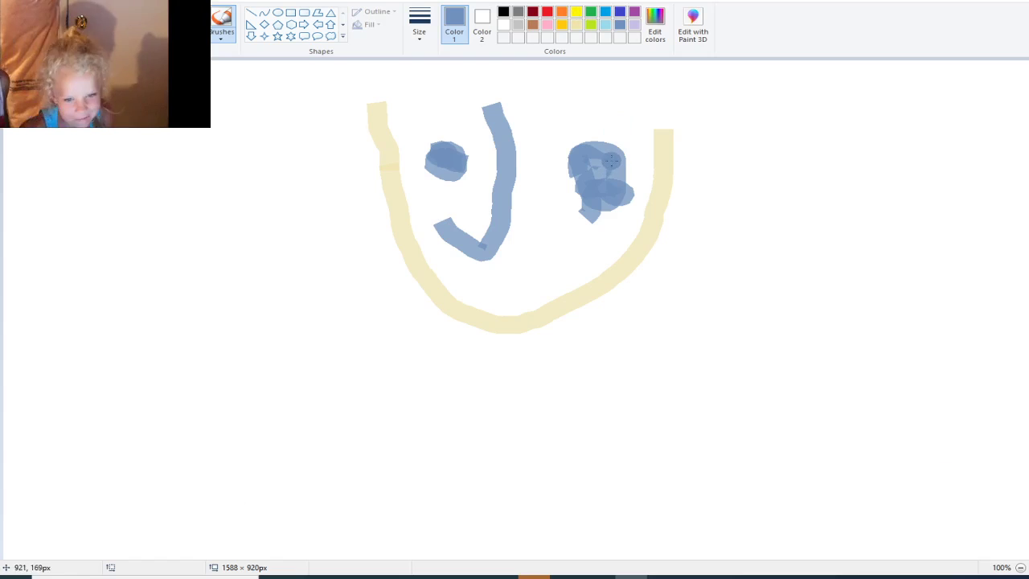
Paint two long blue-gray legs below the face and a large looped ear on each side of it
scroll(515, 306, "down", 1)
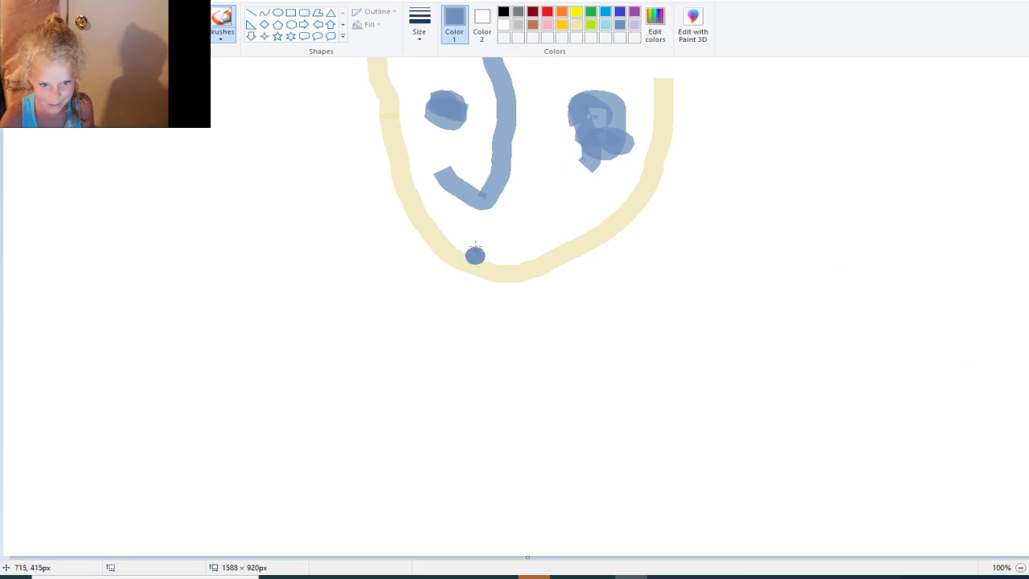
mouse_move(466, 278)
left_mouse_down()
mouse_move(463, 441)
mouse_move(448, 537)
left_mouse_up()
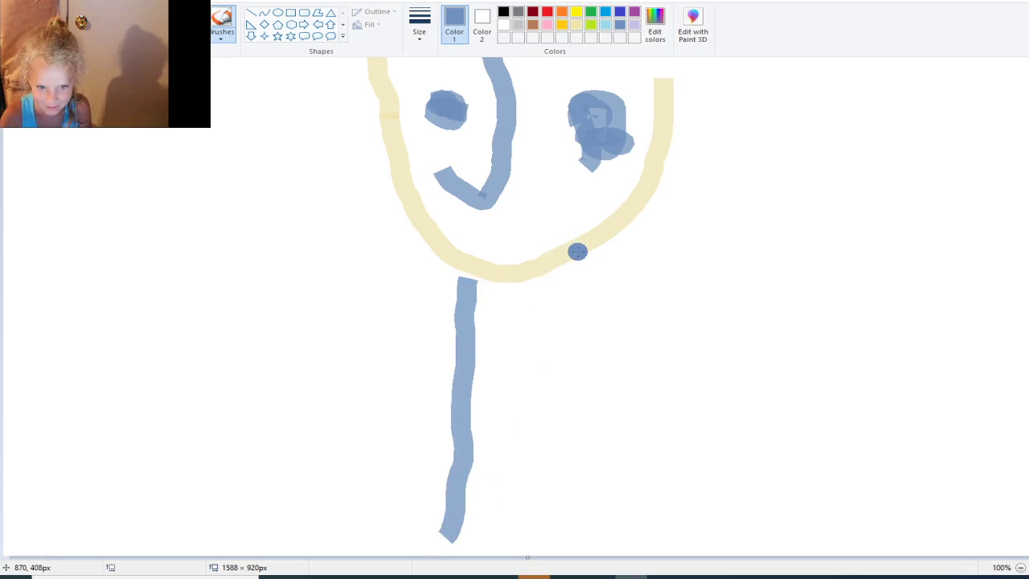
mouse_move(577, 252)
left_mouse_down()
mouse_move(553, 436)
mouse_move(567, 555)
mouse_move(574, 441)
left_mouse_up()
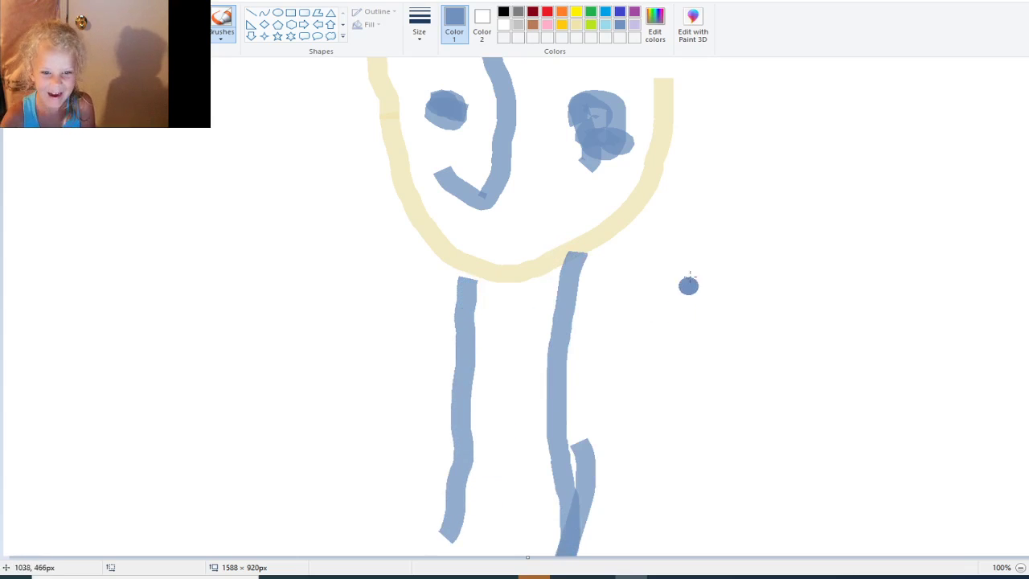
mouse_move(670, 126)
left_mouse_down()
mouse_move(857, 88)
mouse_move(989, 186)
mouse_move(873, 291)
mouse_move(748, 270)
mouse_move(694, 222)
mouse_move(689, 178)
mouse_move(658, 188)
left_mouse_up()
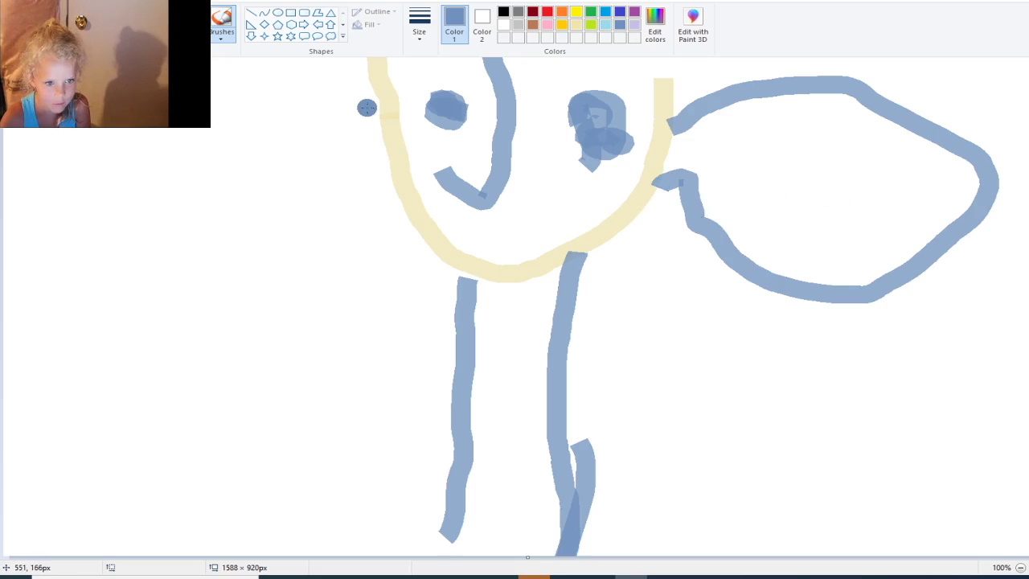
mouse_move(367, 108)
left_mouse_down()
mouse_move(293, 114)
mouse_move(219, 183)
mouse_move(314, 258)
mouse_move(363, 108)
left_mouse_up()
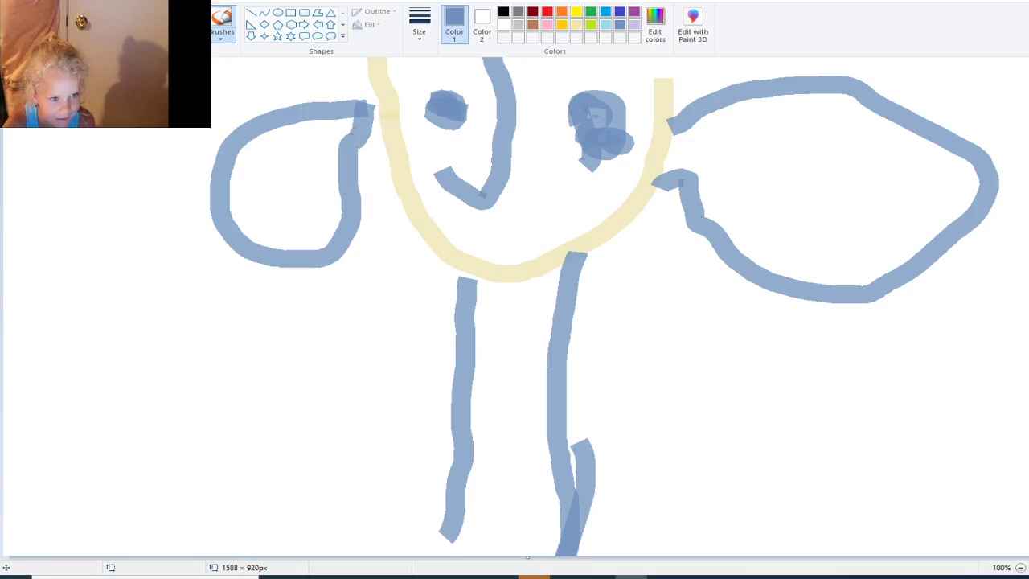
Undo all the blue-gray strokes back to the light yellow face outline
key("ctrl+z")
key("ctrl+z")
key("ctrl+z")
key("ctrl+z")
key("ctrl+z")
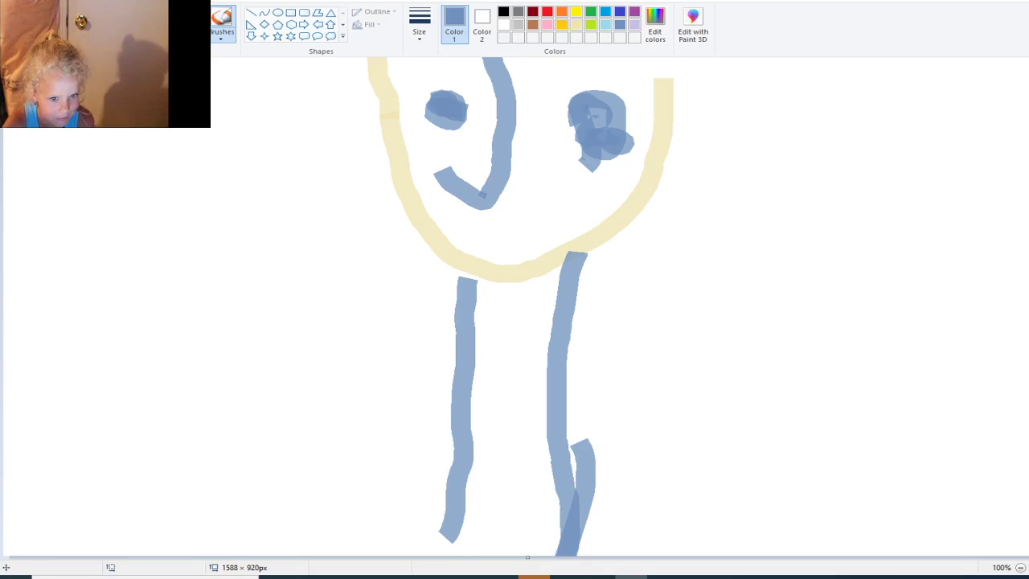
key("ctrl+z")
key("ctrl+z")
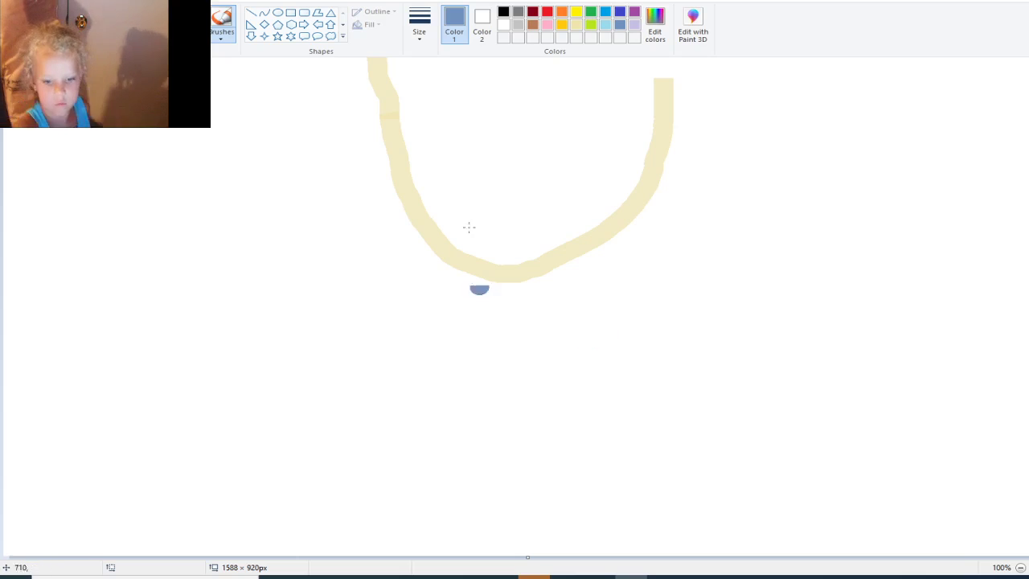
Paint two small blue-gray eyes in the upper part of the face outline
scroll(772, 201, "up", 1)
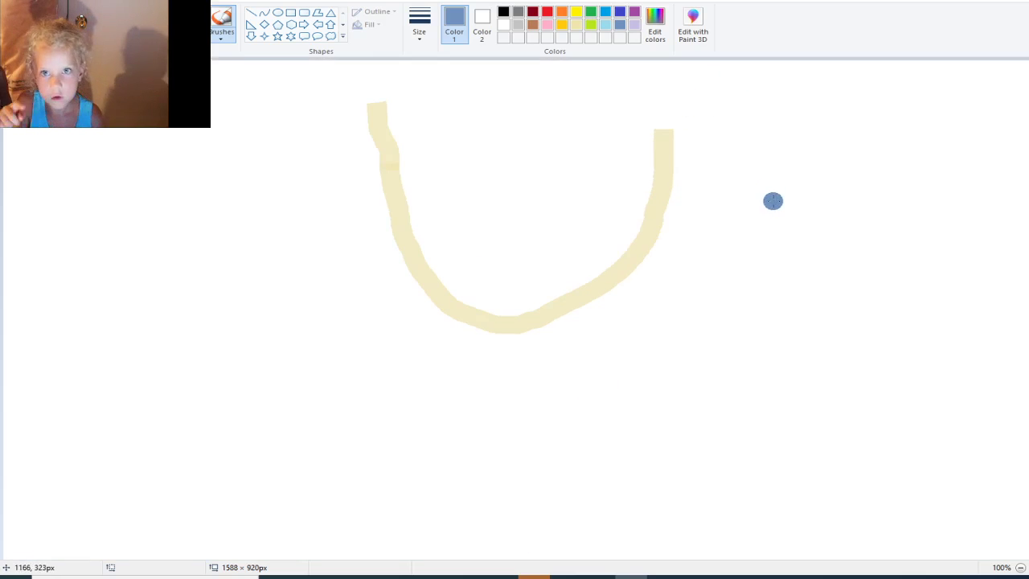
scroll(773, 200, "down", 1)
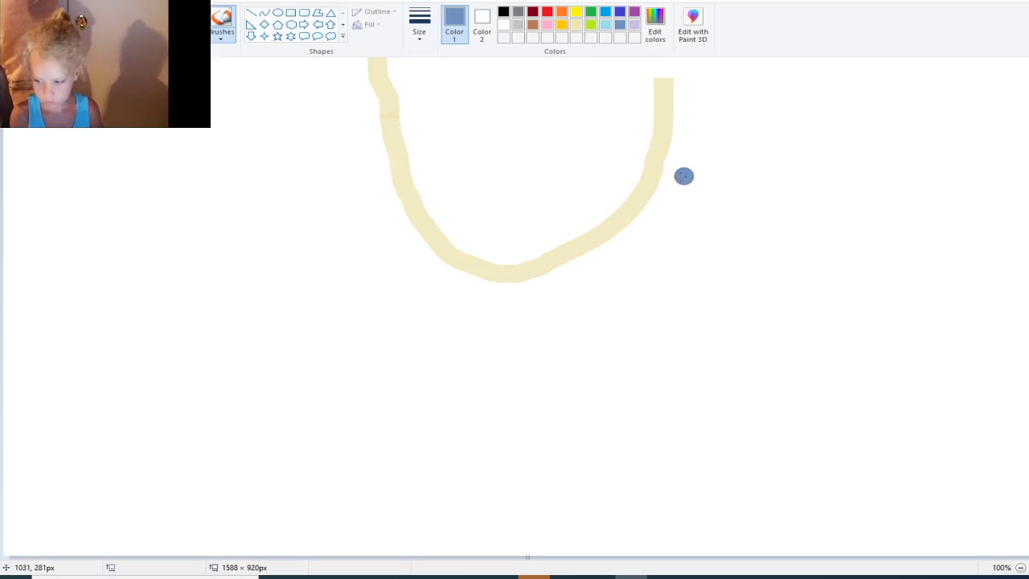
scroll(691, 266, "up", 1)
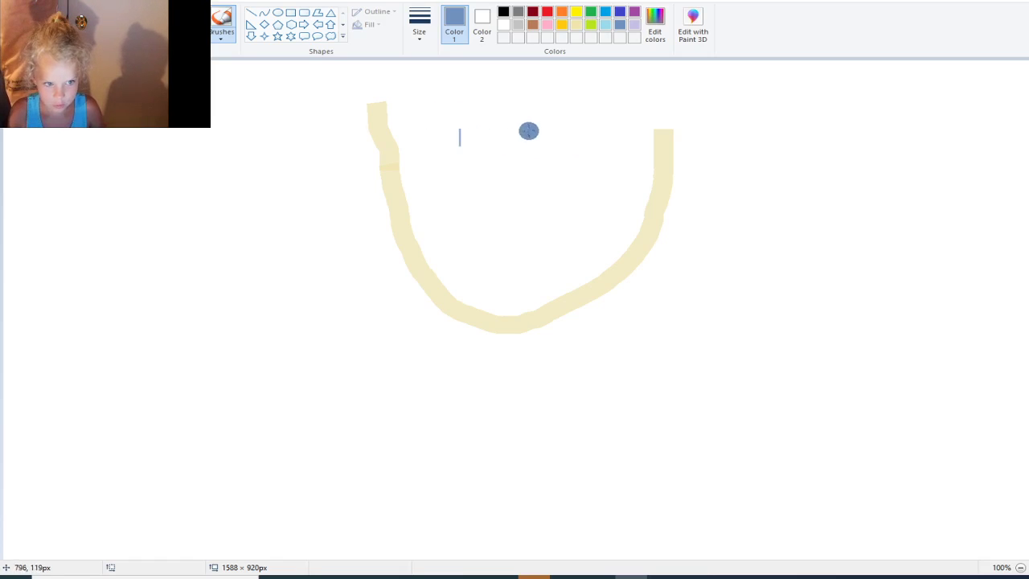
mouse_move(463, 133)
left_mouse_down()
mouse_move(485, 134)
mouse_move(459, 148)
left_mouse_up()
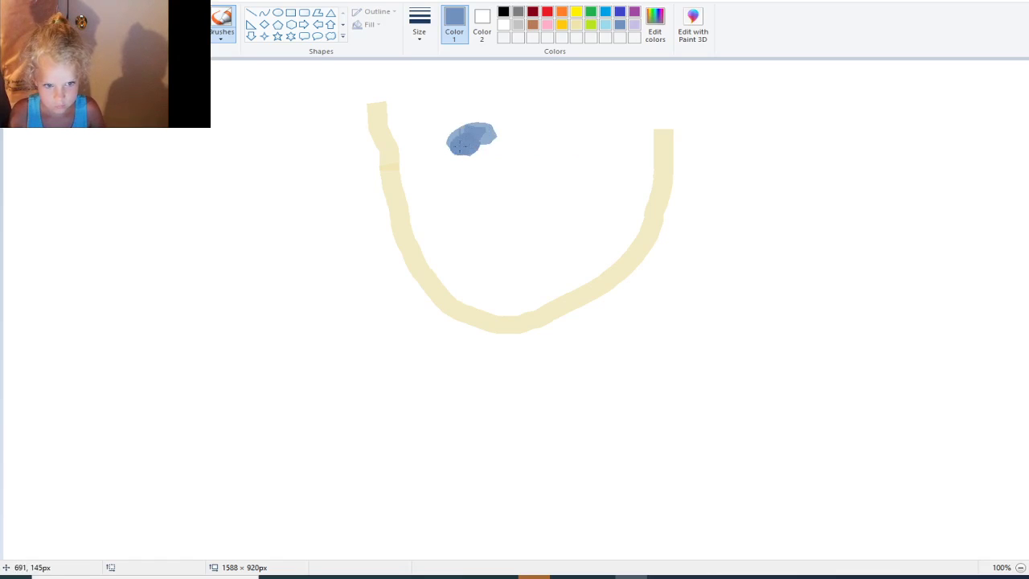
mouse_move(610, 152)
left_mouse_down()
mouse_move(605, 161)
mouse_move(620, 158)
left_mouse_up()
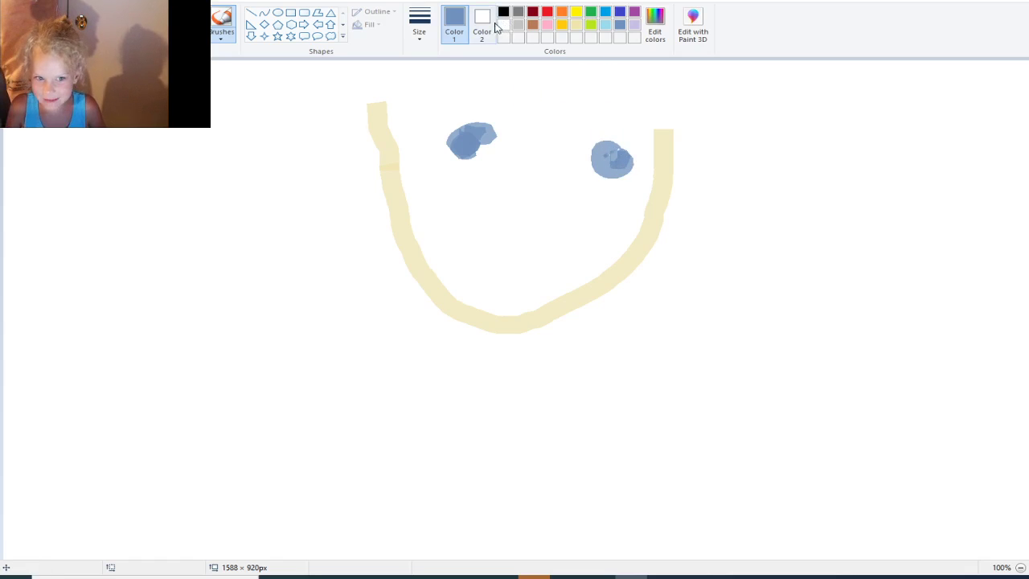
Paint white around the edges of both eyes, keeping a small blue-gray pupil in the middle of each
left_click(504, 25)
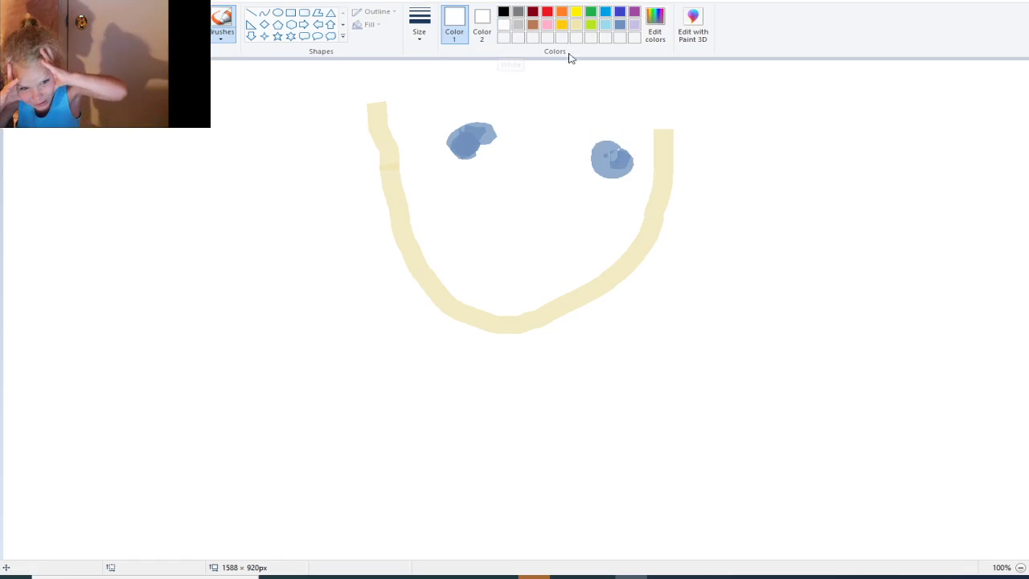
mouse_move(601, 161)
left_mouse_down()
mouse_move(595, 168)
mouse_move(627, 168)
mouse_move(626, 149)
mouse_move(608, 141)
left_mouse_up()
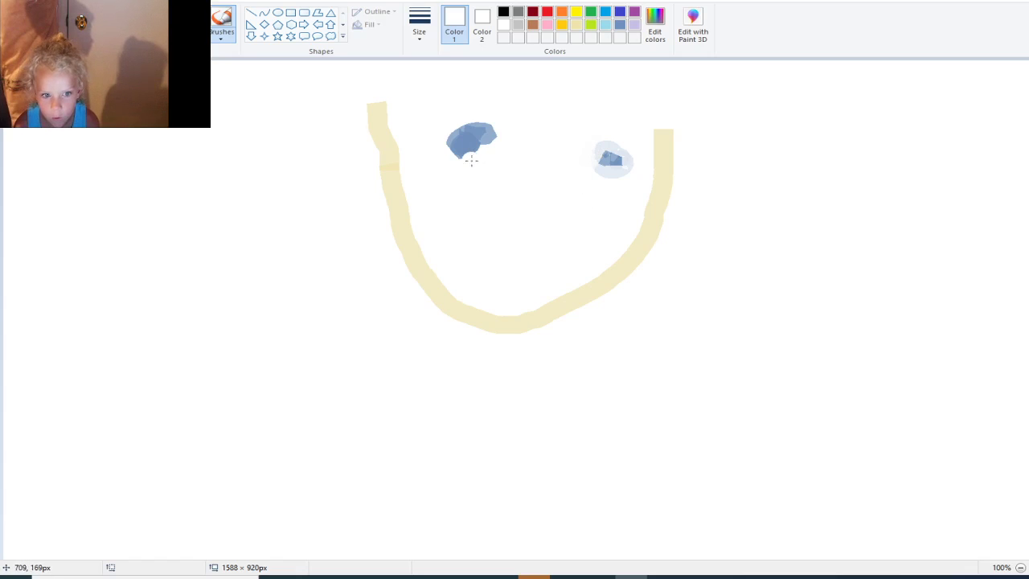
mouse_move(493, 141)
left_mouse_down()
mouse_move(465, 126)
mouse_move(454, 133)
mouse_move(453, 148)
mouse_move(485, 163)
left_mouse_up()
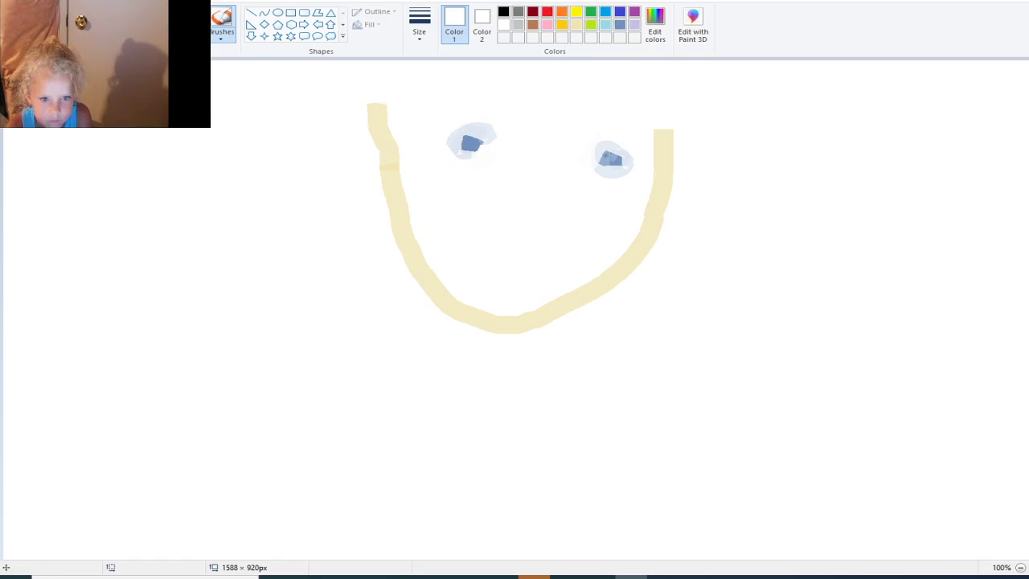
Paint a wide closed mouth outline in orange between the eyes and the chin, undoing the smaller first attempt
left_click(562, 11)
left_click(463, 212)
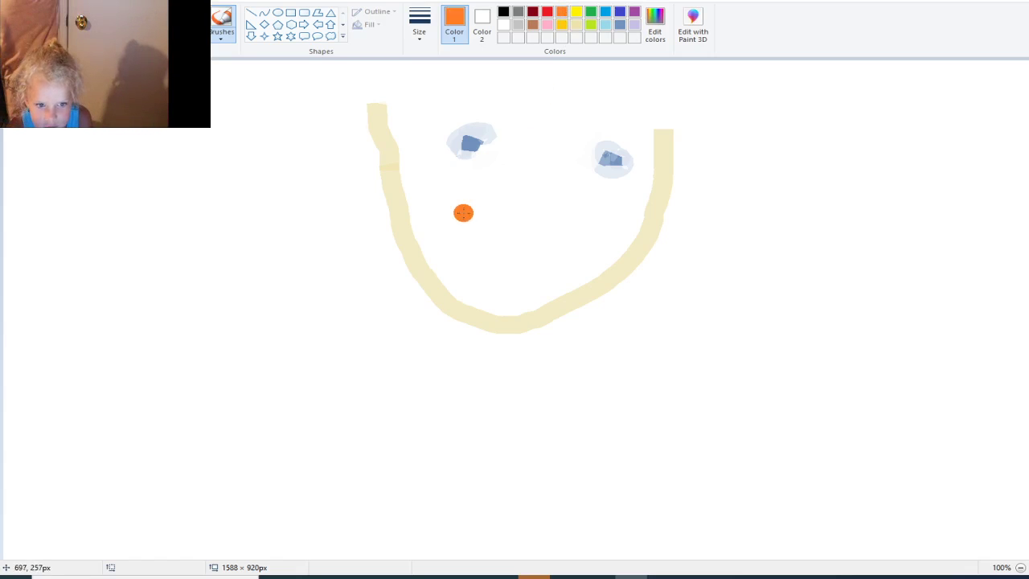
mouse_move(460, 212)
left_mouse_down()
mouse_move(478, 232)
mouse_move(540, 212)
mouse_move(582, 191)
mouse_move(577, 173)
mouse_move(530, 169)
mouse_move(525, 199)
mouse_move(470, 182)
mouse_move(465, 224)
left_mouse_up()
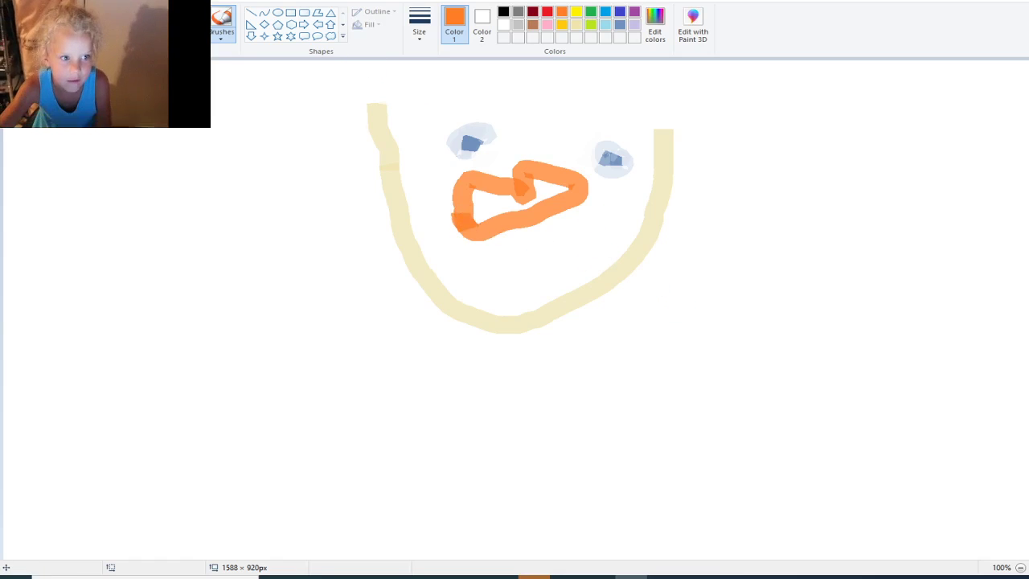
key("ctrl+z")
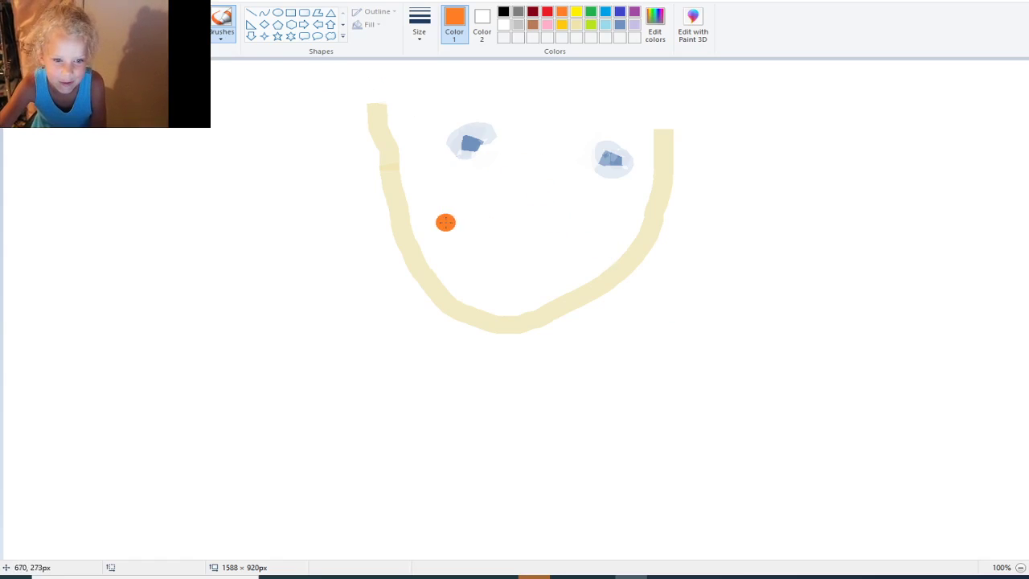
mouse_move(434, 210)
left_mouse_down()
mouse_move(441, 240)
mouse_move(503, 275)
mouse_move(561, 267)
mouse_move(579, 236)
left_mouse_up()
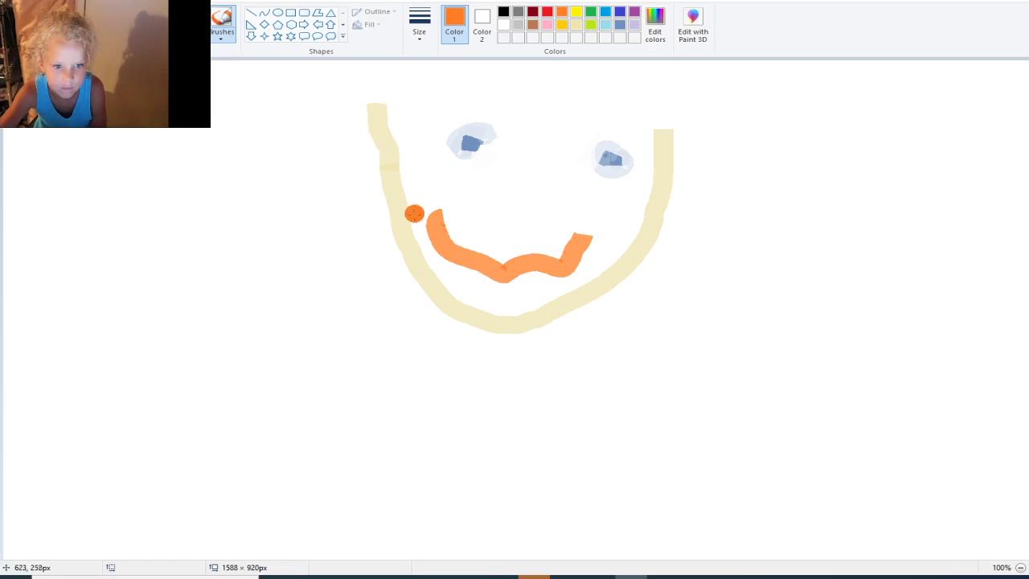
mouse_move(413, 214)
left_mouse_down()
mouse_move(446, 228)
mouse_move(435, 219)
mouse_move(479, 188)
mouse_move(521, 186)
mouse_move(503, 215)
mouse_move(528, 184)
mouse_move(564, 192)
mouse_move(584, 231)
left_mouse_up()
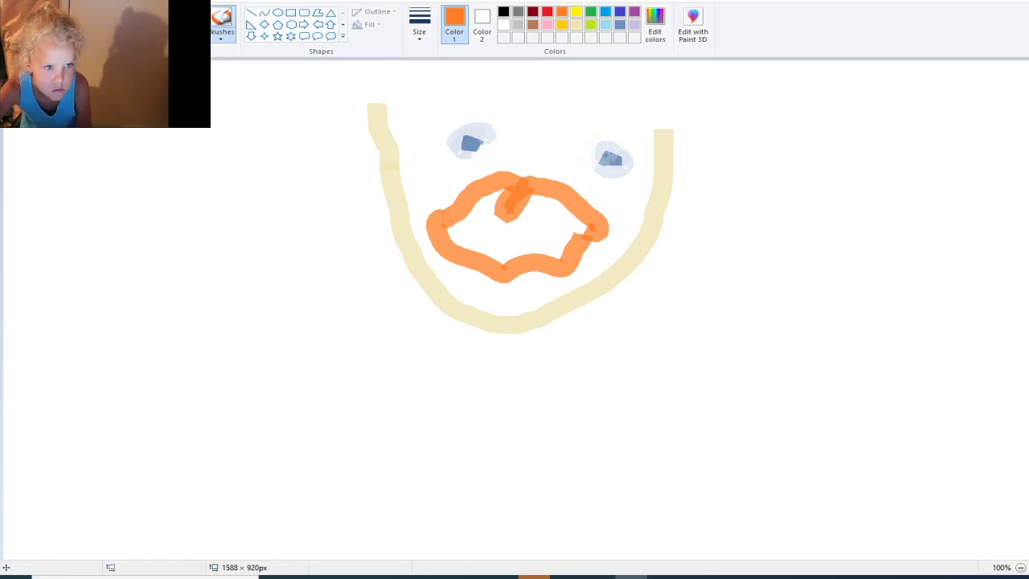
Fill the inside of the mouth with orange and recolor it gold
left_click(182, 17)
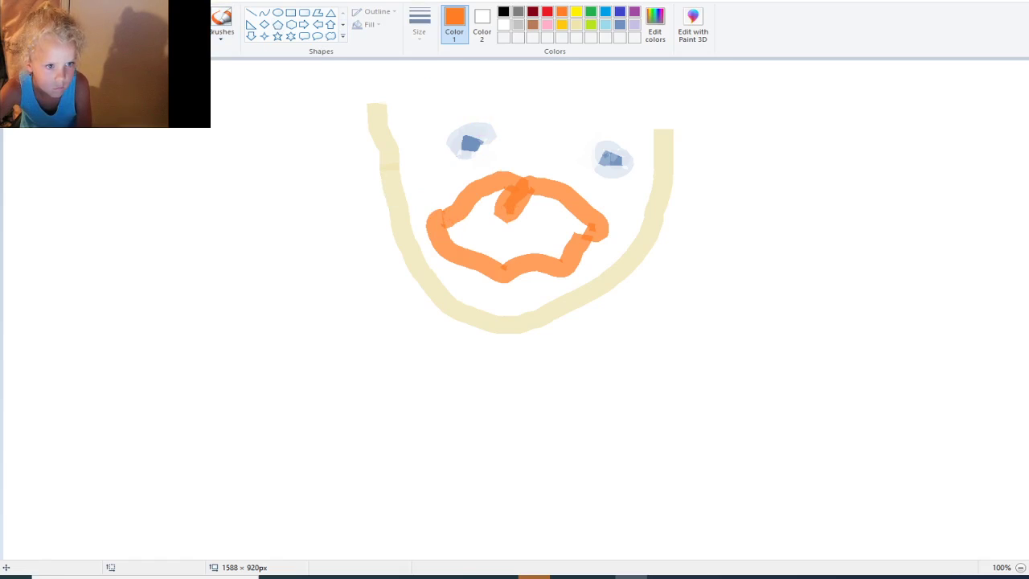
left_click(516, 241)
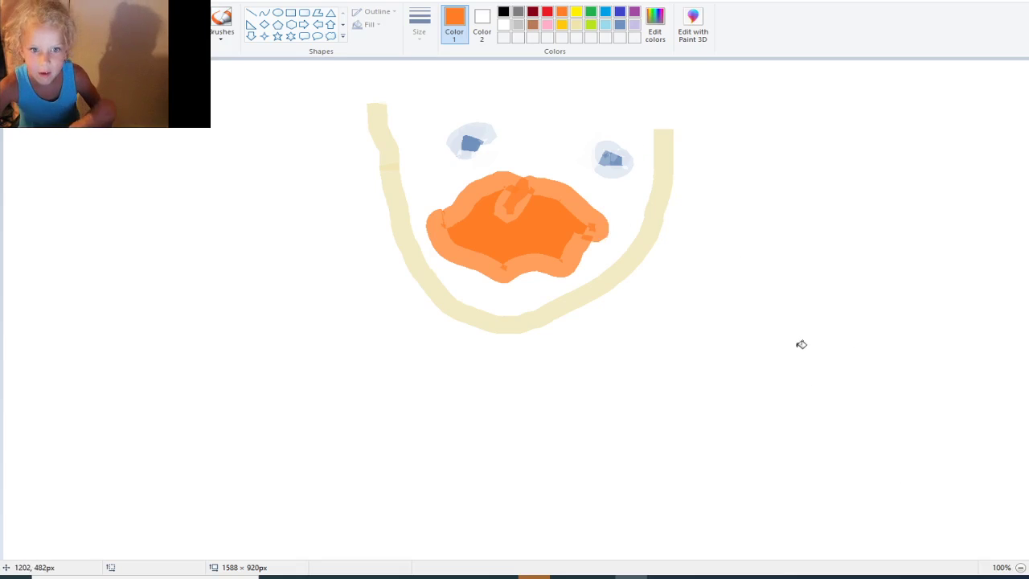
left_click(562, 25)
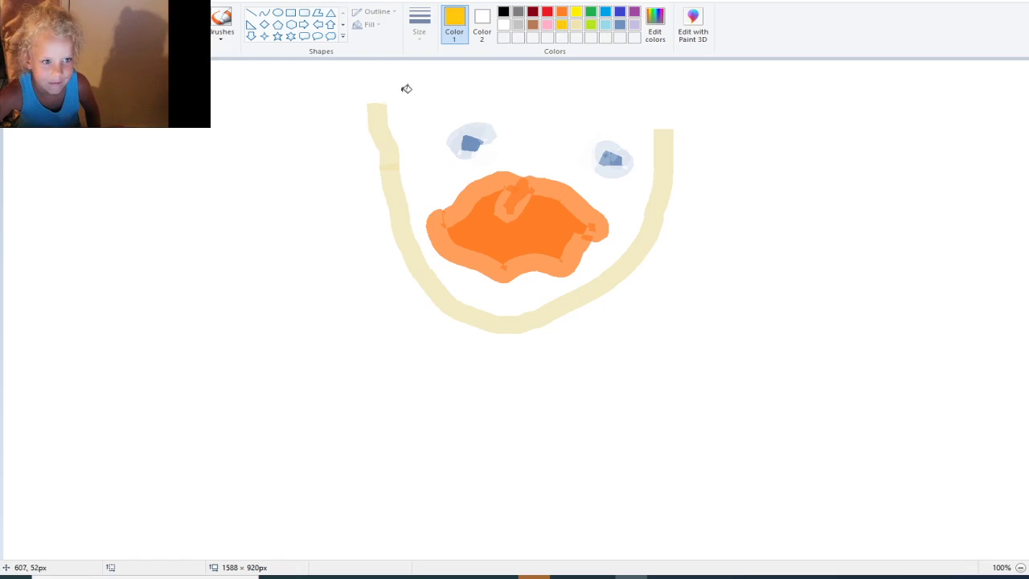
left_click(512, 229)
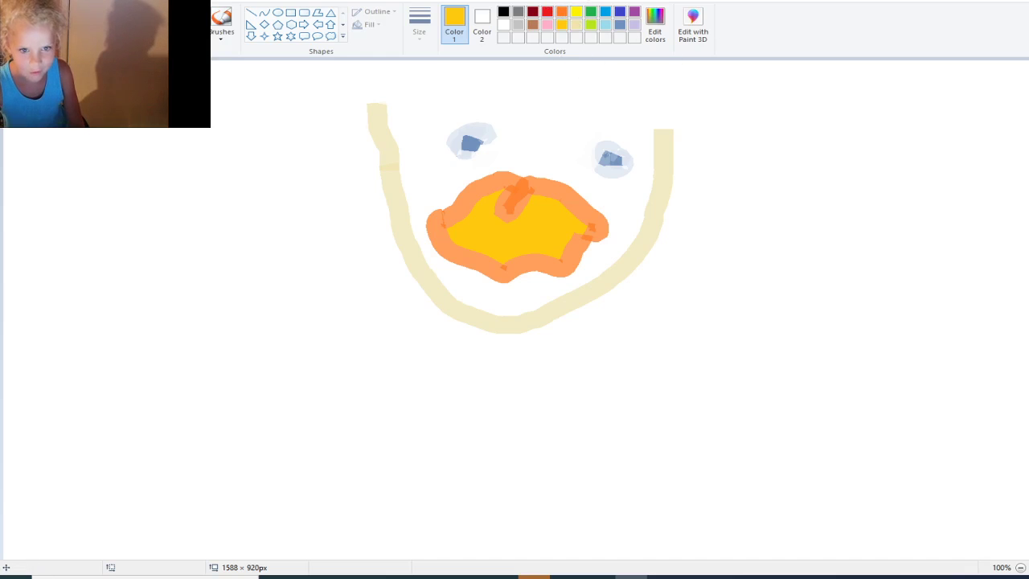
Fill the white background around and inside the face with yellow
left_click(575, 12)
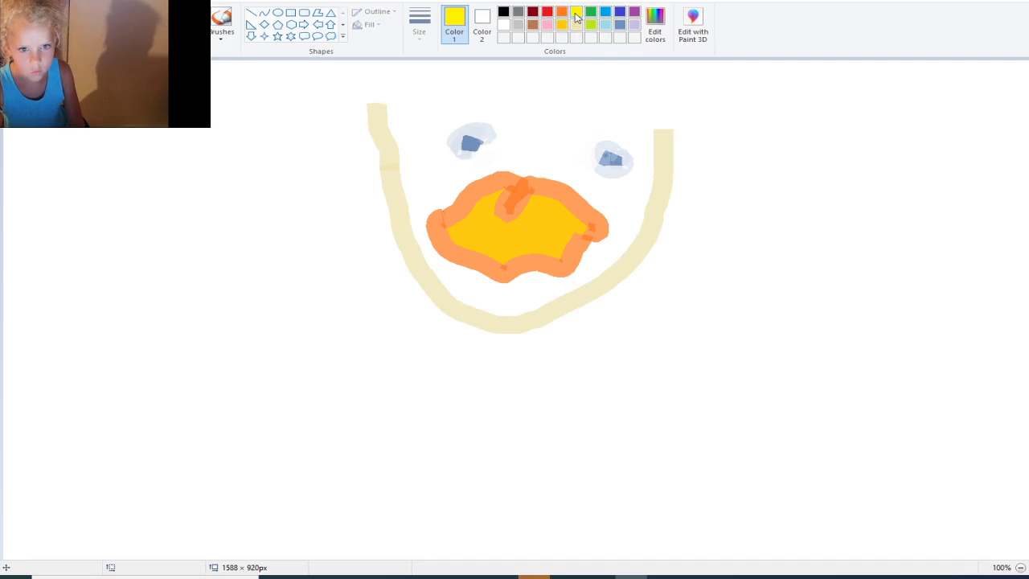
left_click(556, 84)
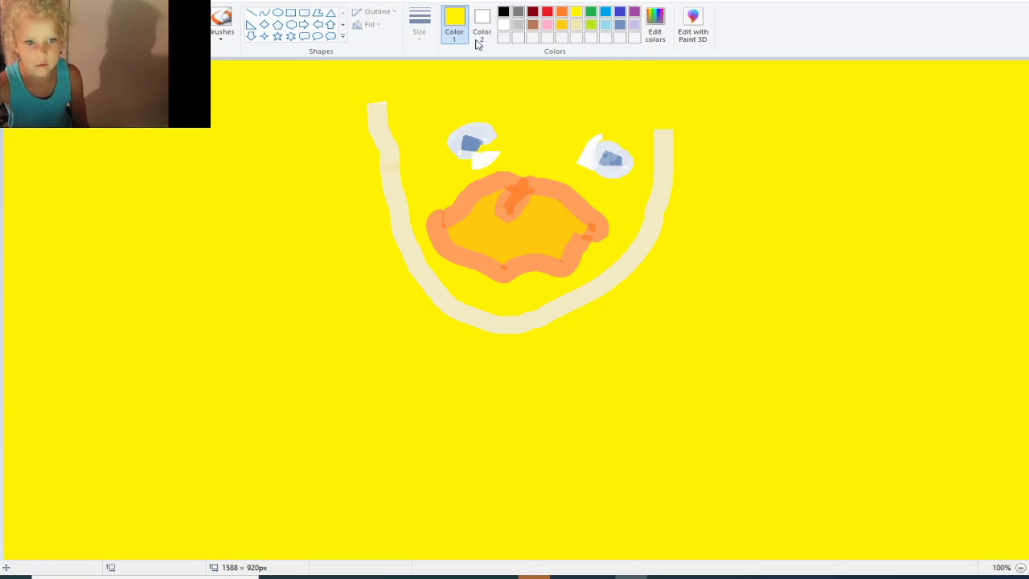
Undo the yellow background fill and brush one long yellow hair strand from the forehead down the far right of the canvas
left_click(227, 18)
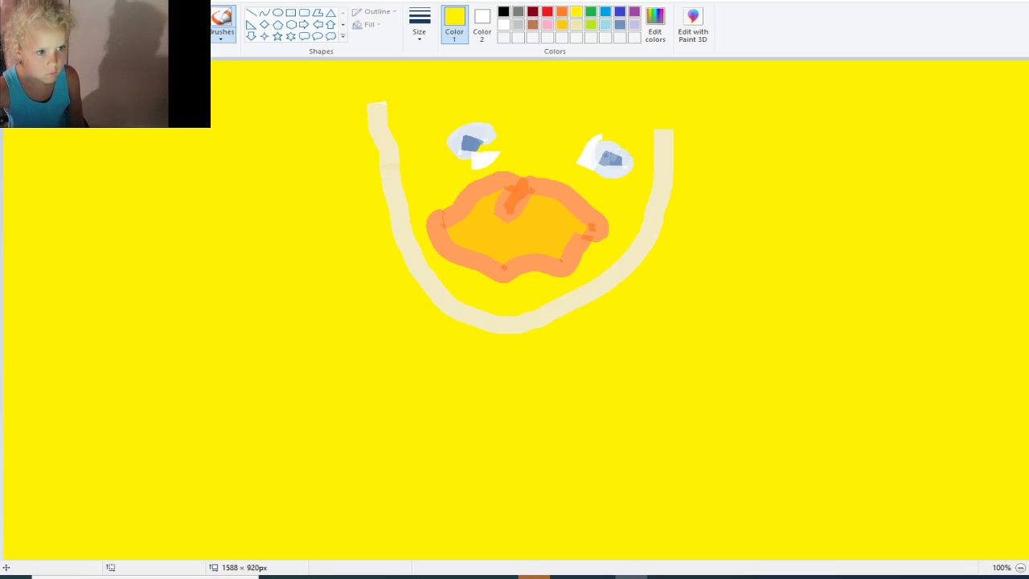
key("ctrl+z")
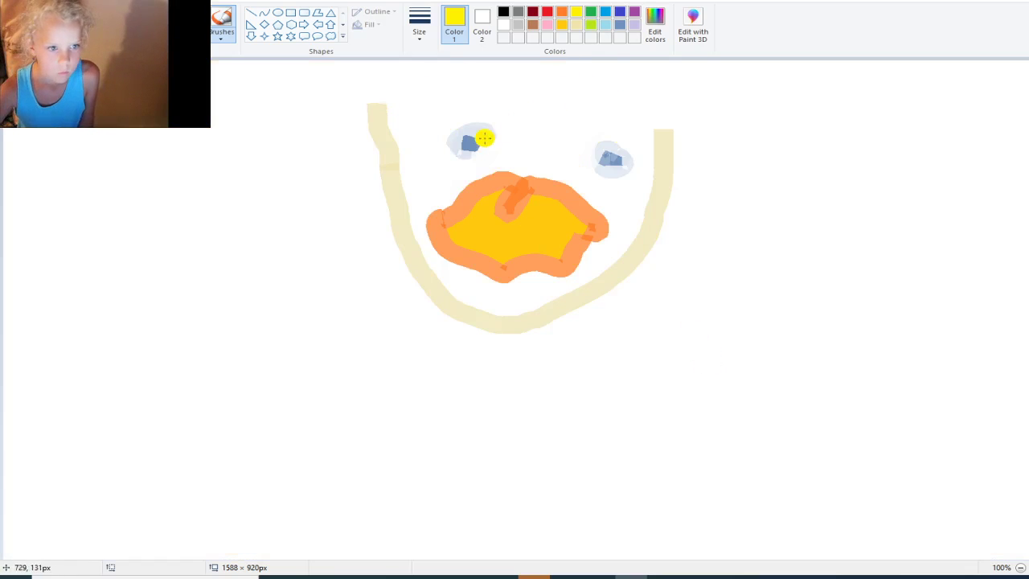
mouse_move(533, 98)
left_mouse_down()
mouse_move(558, 71)
mouse_move(747, 76)
mouse_move(872, 127)
mouse_move(940, 191)
mouse_move(974, 381)
mouse_move(977, 552)
left_mouse_up()
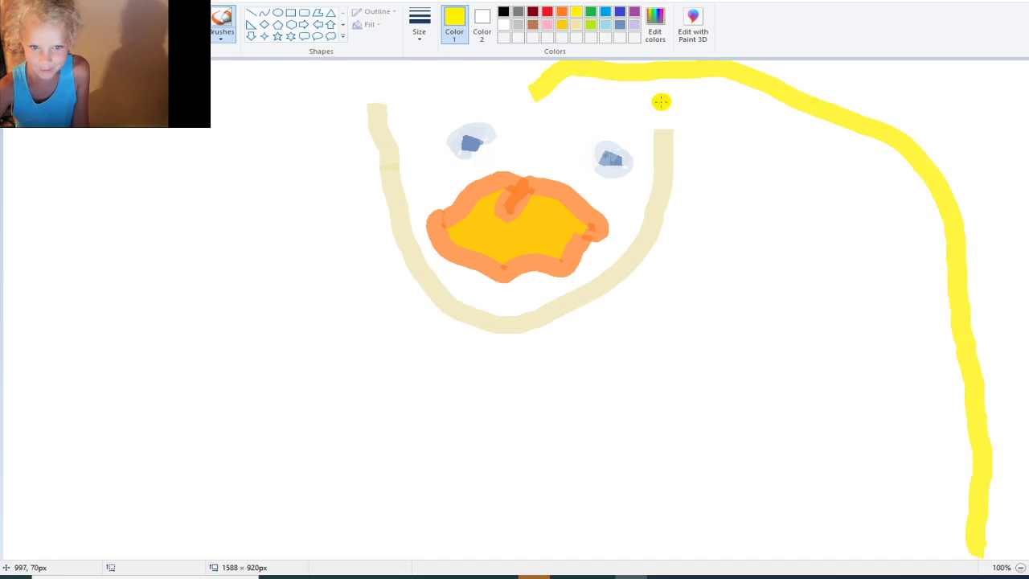
mouse_move(623, 96)
left_mouse_down()
mouse_move(835, 147)
mouse_move(927, 319)
mouse_move(994, 538)
left_mouse_up()
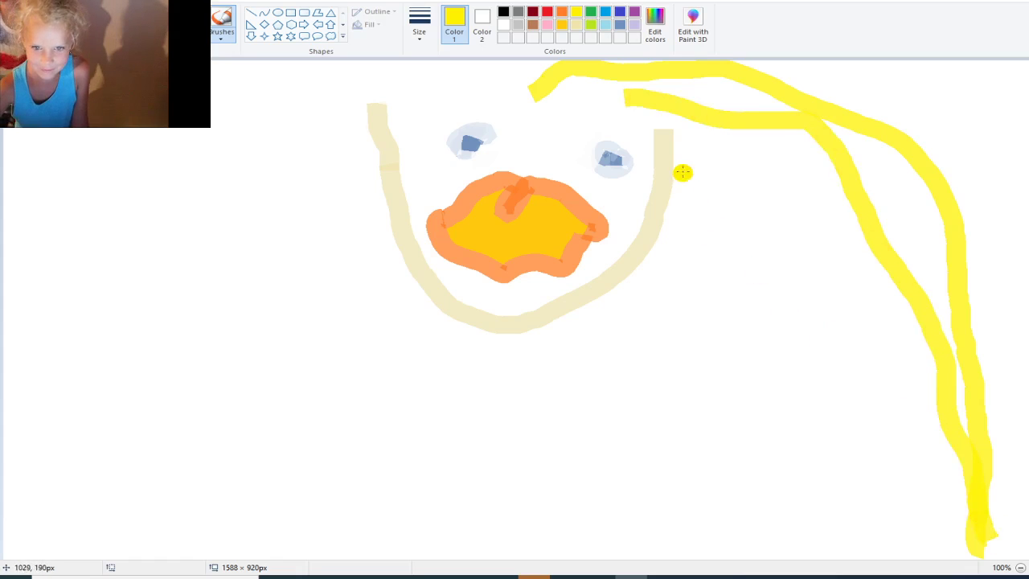
mouse_move(635, 115)
left_mouse_down()
mouse_move(828, 215)
mouse_move(897, 386)
mouse_move(910, 458)
mouse_move(1025, 559)
left_mouse_up()
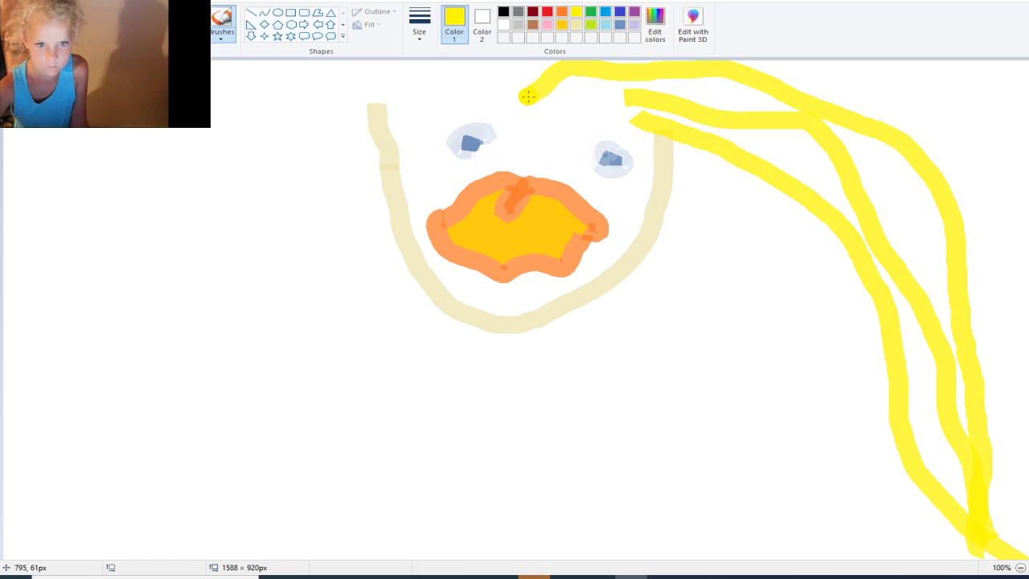
mouse_move(527, 96)
left_mouse_down()
mouse_move(503, 68)
mouse_move(320, 133)
mouse_move(228, 134)
mouse_move(114, 161)
mouse_move(94, 349)
mouse_move(7, 433)
mouse_move(4, 499)
left_mouse_up()
left_click(99, 426)
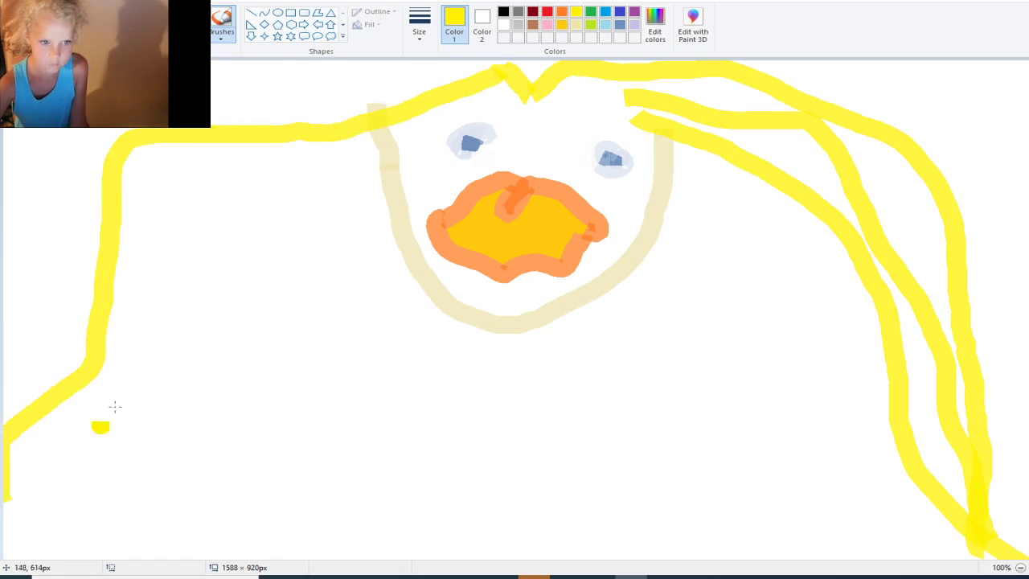
mouse_move(408, 68)
left_mouse_down()
mouse_move(353, 90)
mouse_move(10, 172)
mouse_move(10, 324)
mouse_move(38, 471)
left_mouse_up()
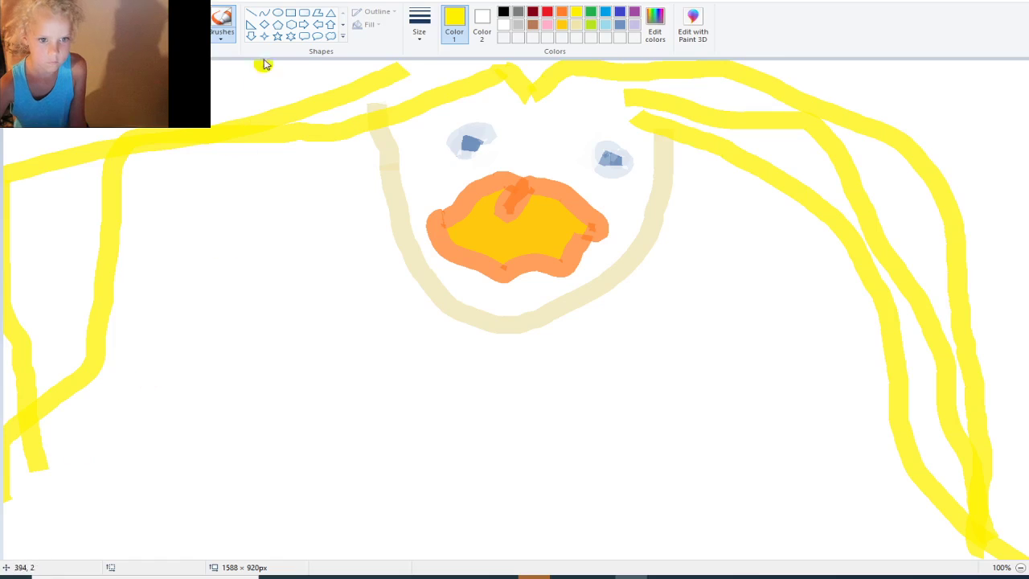
key("ctrl+z")
key("ctrl+z")
key("ctrl+z")
key("ctrl+z")
key("ctrl+z")
key("ctrl+z")
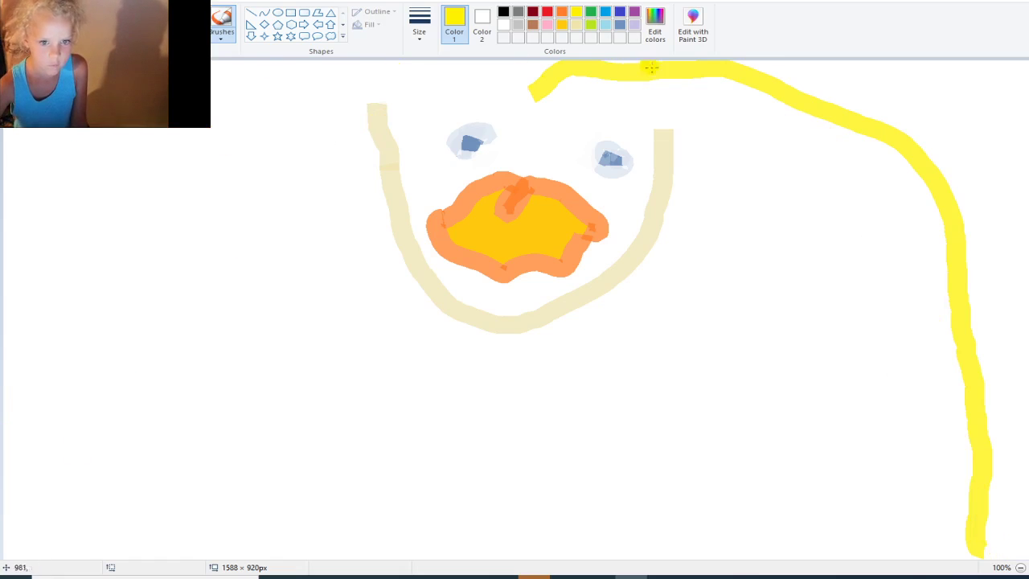
Paint two more long yellow hair strands arching to the right of the face and a set of hanging strands to its left
mouse_move(553, 101)
left_mouse_down()
mouse_move(583, 99)
mouse_move(883, 164)
mouse_move(987, 338)
mouse_move(1007, 514)
left_mouse_up()
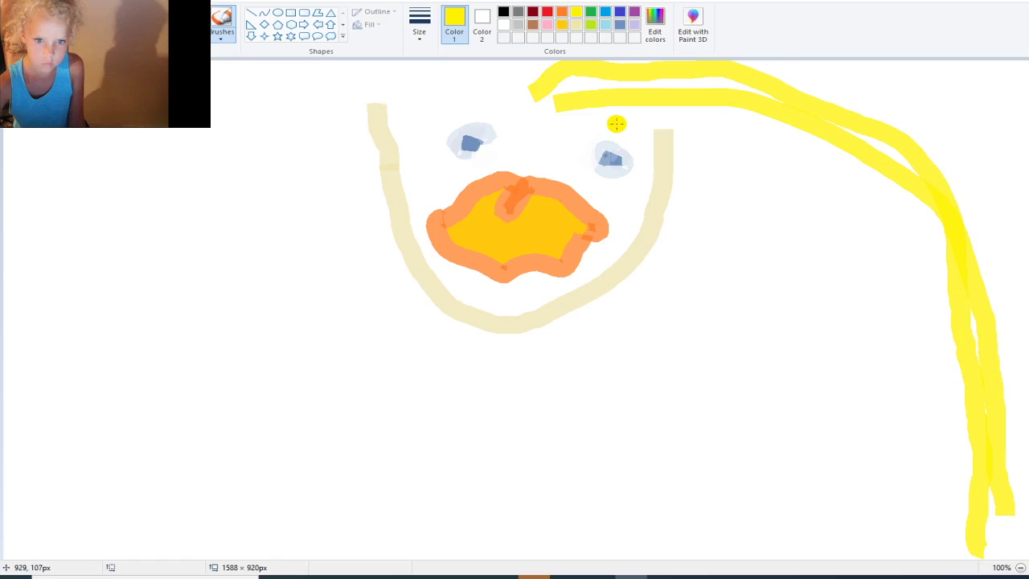
mouse_move(618, 120)
left_mouse_down()
mouse_move(804, 155)
mouse_move(948, 392)
mouse_move(1026, 554)
left_mouse_up()
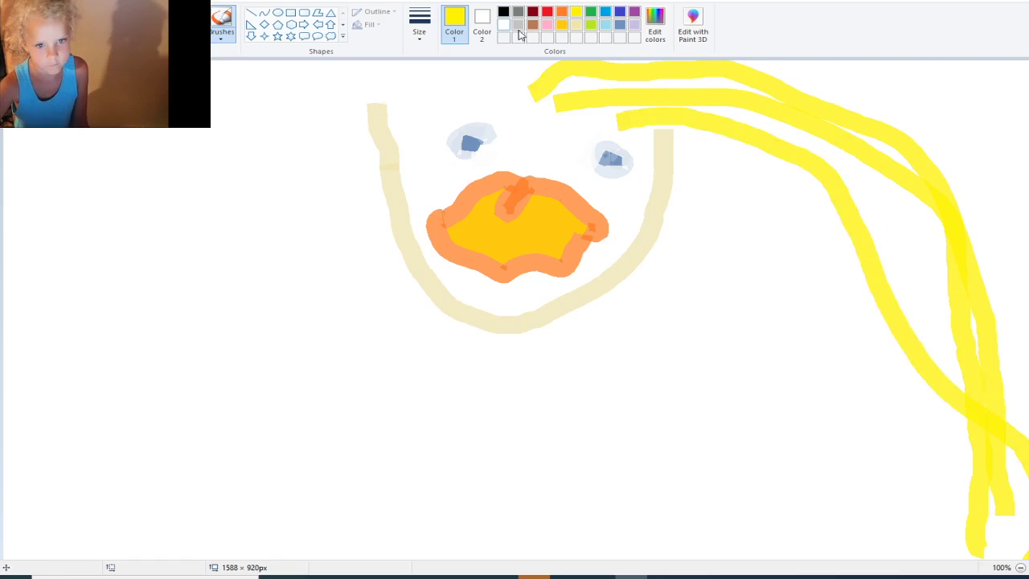
mouse_move(522, 105)
left_mouse_down()
mouse_move(454, 77)
mouse_move(348, 54)
mouse_move(225, 105)
mouse_move(183, 136)
mouse_move(182, 242)
mouse_move(213, 544)
left_mouse_up()
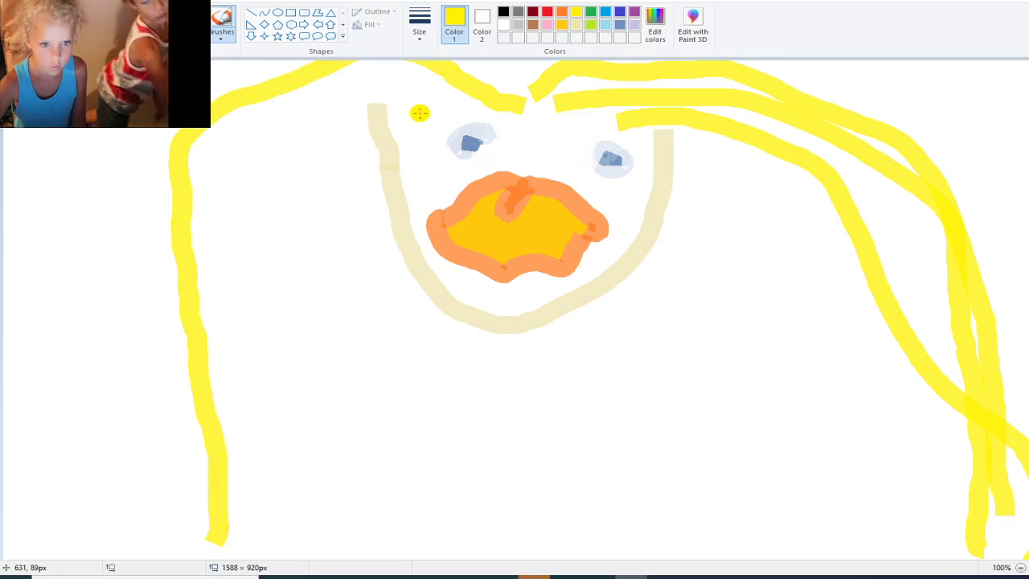
mouse_move(413, 105)
left_mouse_down()
mouse_move(309, 90)
mouse_move(378, 270)
mouse_move(400, 518)
left_mouse_up()
left_click_drag(293, 98, 289, 330)
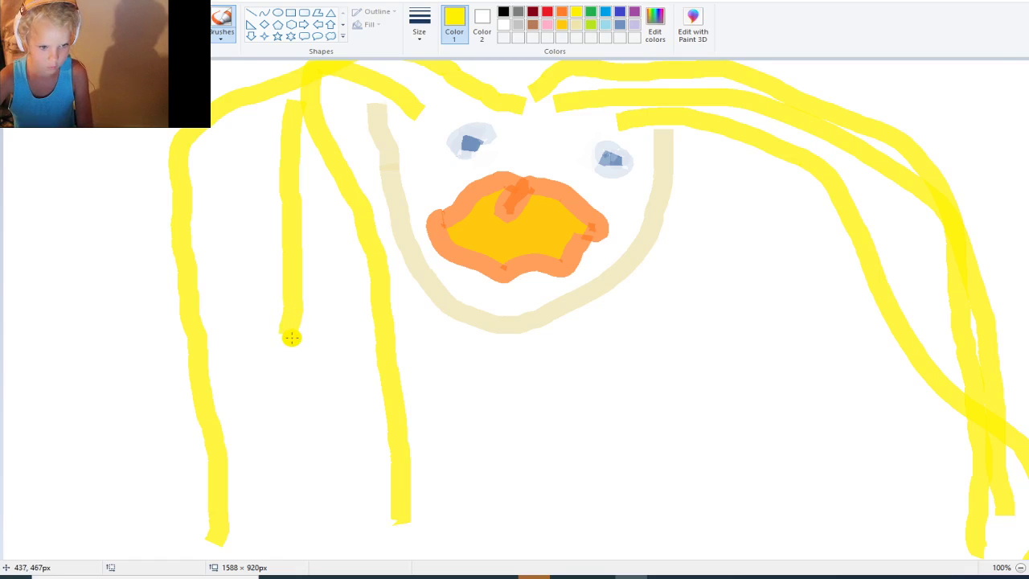
mouse_move(292, 338)
left_mouse_down()
mouse_move(311, 381)
mouse_move(325, 490)
left_mouse_up()
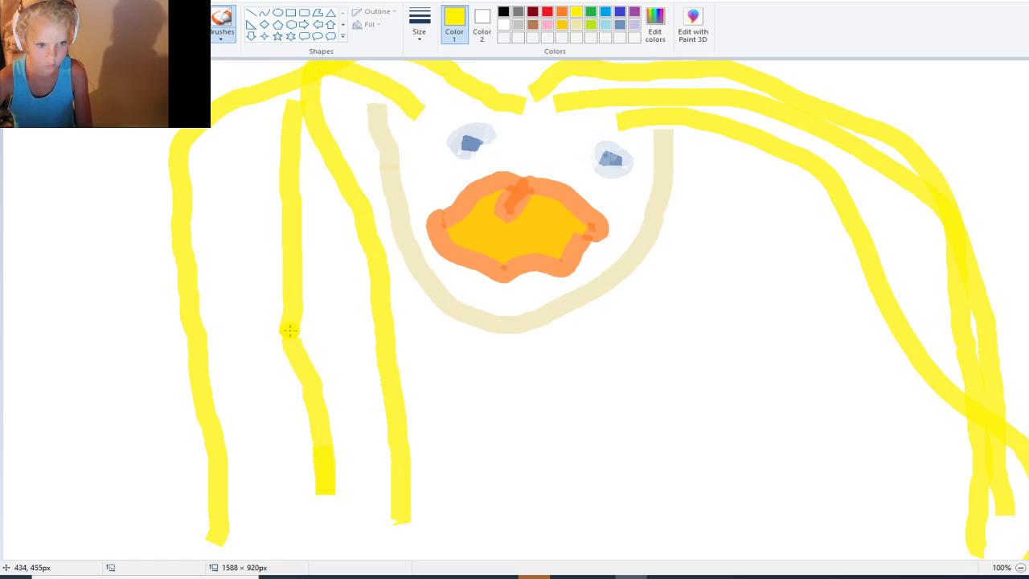
left_click_drag(293, 340, 296, 399)
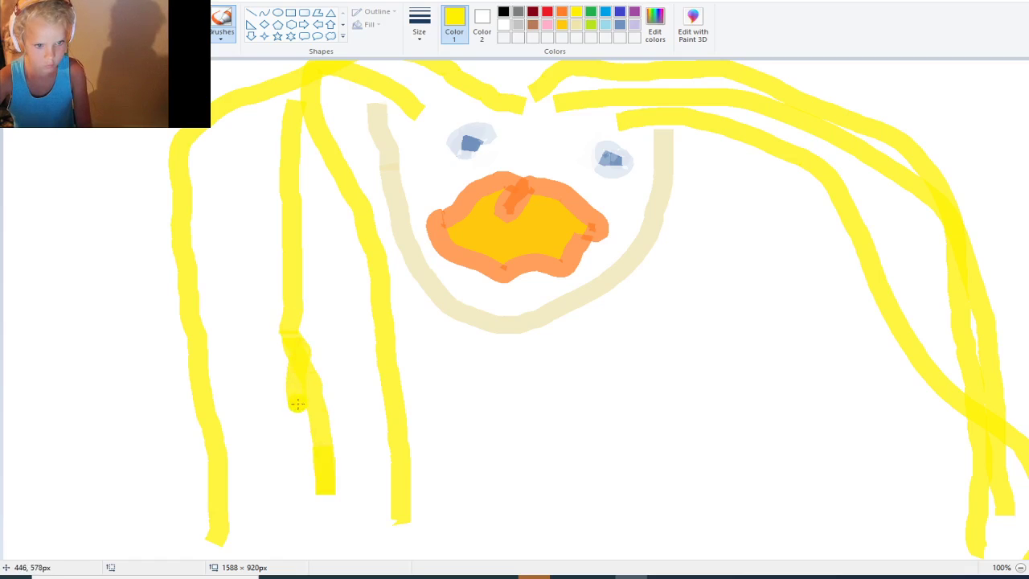
mouse_move(245, 152)
left_mouse_down()
mouse_move(235, 282)
mouse_move(279, 556)
left_mouse_up()
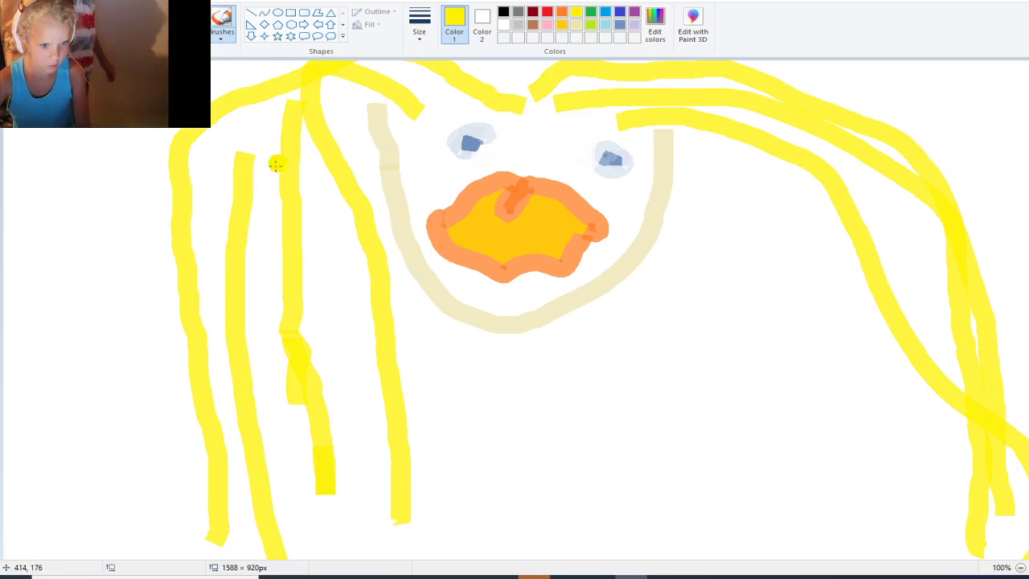
mouse_move(251, 160)
left_mouse_down()
mouse_move(284, 78)
mouse_move(310, 66)
left_mouse_up()
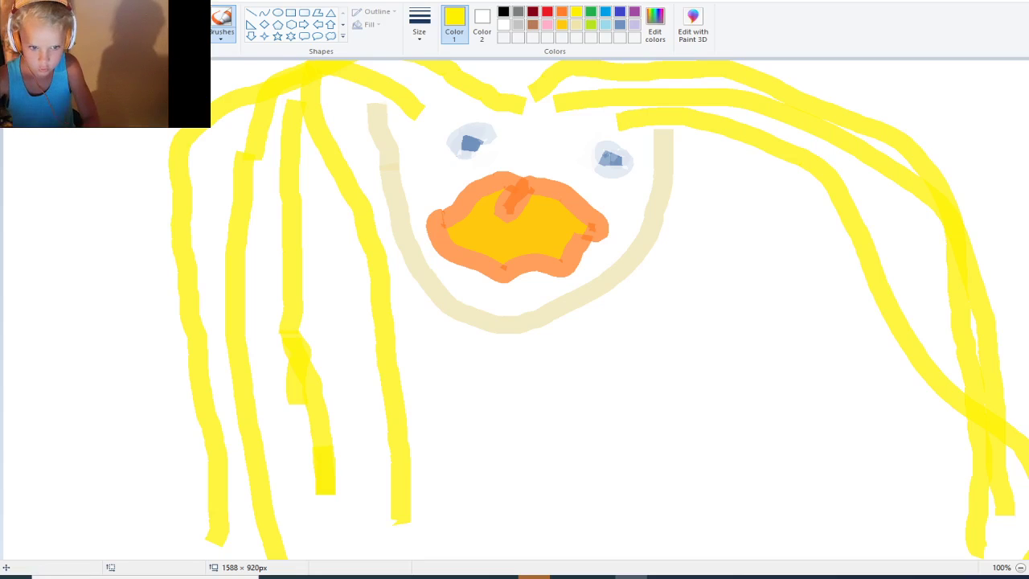
Add four yellow hair strands hanging between the face's right edge and the outer strands, undoing the stray dot beside the mouth
mouse_move(696, 136)
left_mouse_down()
mouse_move(683, 197)
mouse_move(702, 347)
mouse_move(701, 554)
left_mouse_up()
mouse_move(733, 137)
left_mouse_down()
mouse_move(787, 475)
mouse_move(782, 554)
left_mouse_up()
mouse_move(800, 180)
left_mouse_down()
mouse_move(851, 325)
mouse_move(852, 521)
left_mouse_up()
left_click(218, 147)
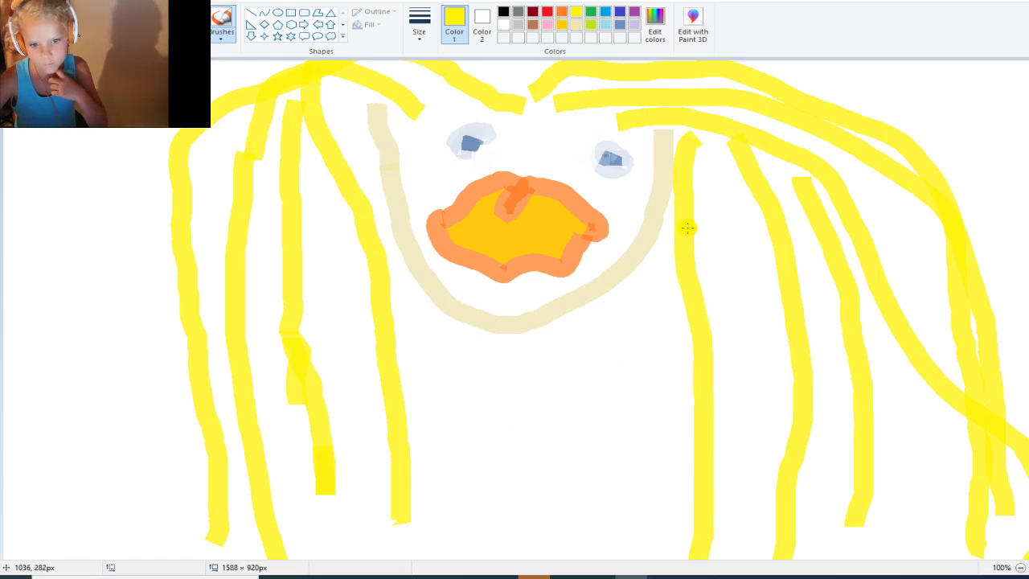
left_click_drag(688, 227, 753, 553)
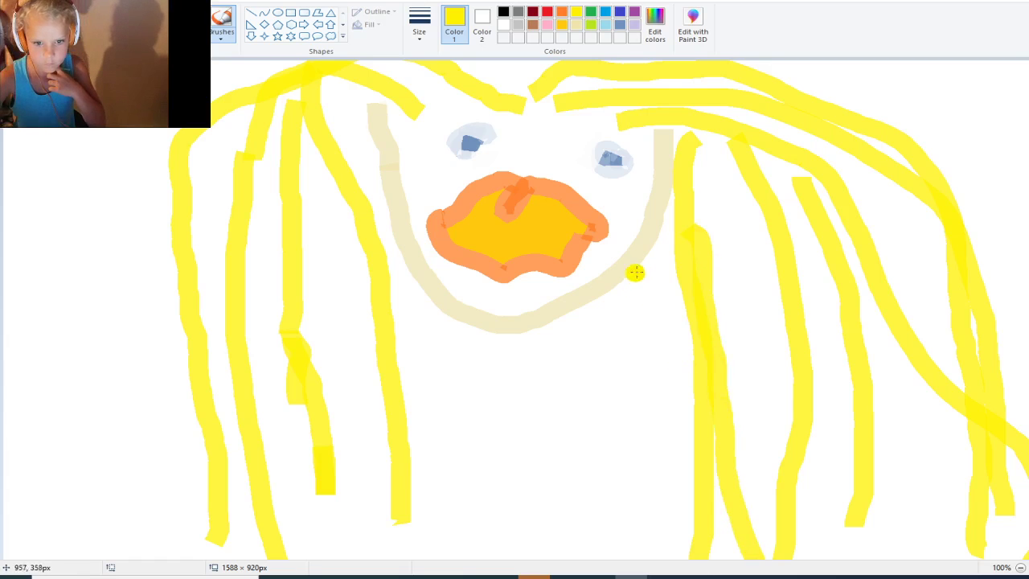
left_click(608, 236)
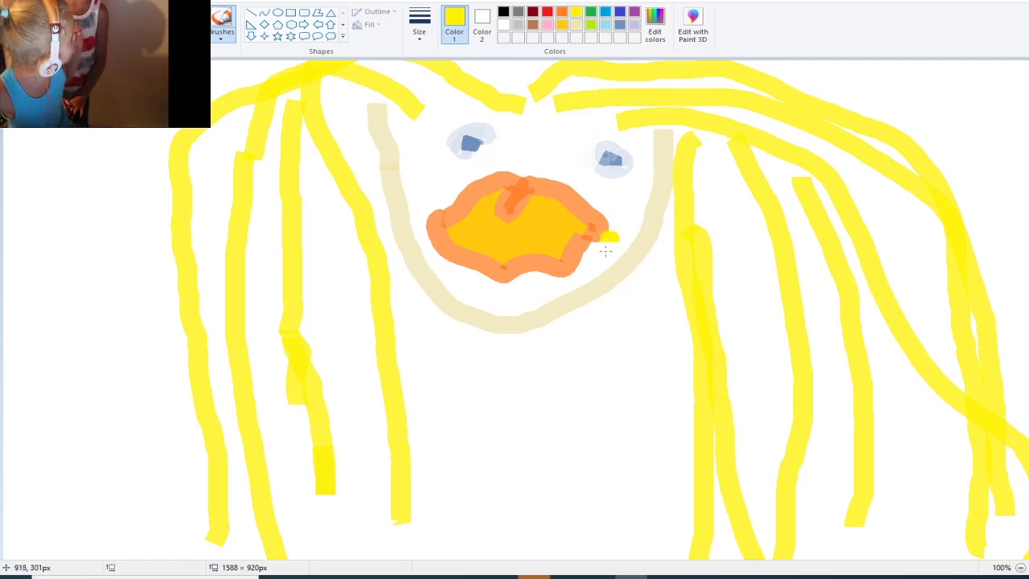
key("ctrl+z")
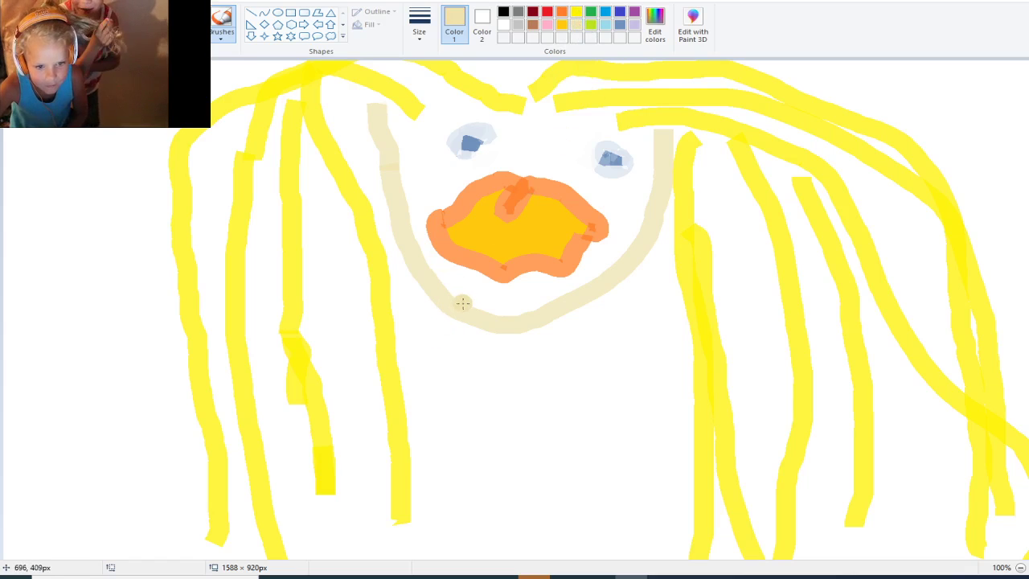
Paint two beige lines running down from the chin for the sides of the neck, matching the face outline's color
left_click_drag(462, 303, 470, 548)
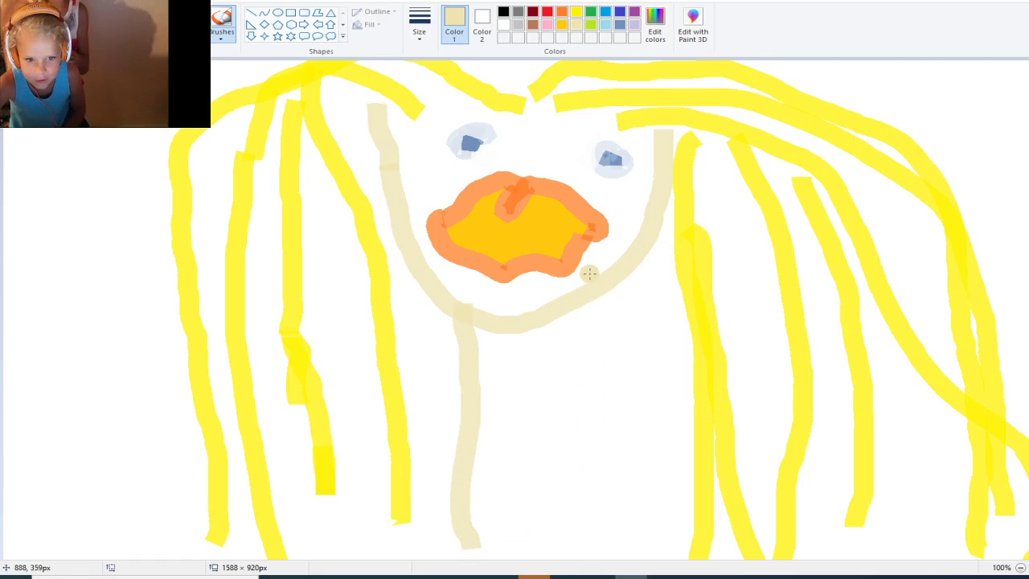
mouse_move(590, 273)
left_mouse_down()
mouse_move(607, 394)
mouse_move(609, 558)
left_mouse_up()
mouse_move(534, 575)
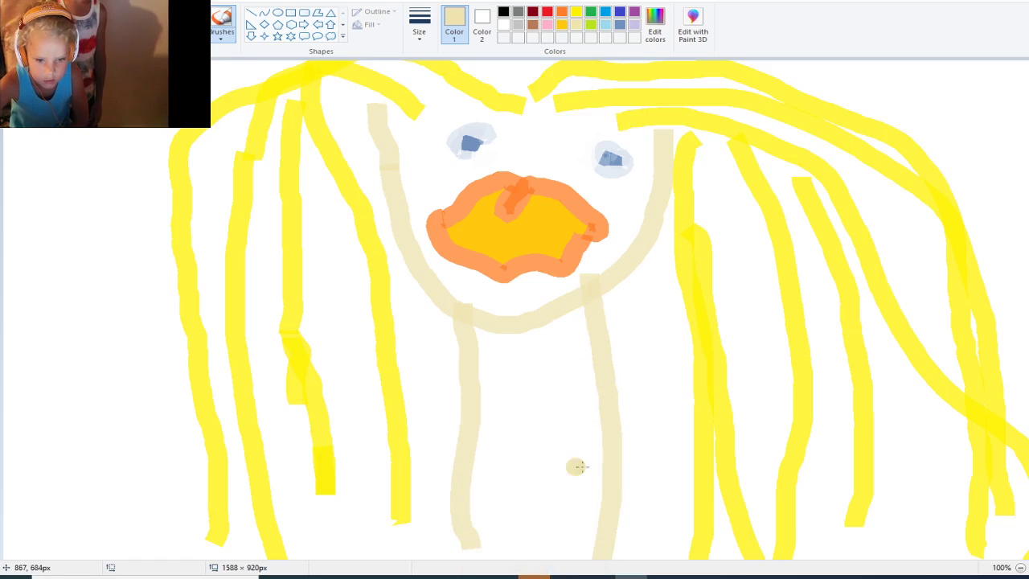
mouse_move(570, 418)
left_mouse_down()
mouse_move(652, 425)
mouse_move(664, 566)
mouse_move(646, 447)
mouse_move(622, 499)
mouse_move(612, 475)
mouse_move(597, 525)
mouse_move(604, 458)
mouse_move(609, 509)
mouse_move(622, 487)
mouse_move(614, 555)
mouse_move(633, 522)
mouse_move(656, 548)
mouse_move(664, 542)
mouse_move(664, 497)
mouse_move(639, 458)
mouse_move(624, 496)
mouse_move(640, 488)
mouse_move(647, 524)
mouse_move(631, 414)
mouse_move(611, 469)
mouse_move(622, 449)
mouse_move(628, 455)
mouse_move(570, 567)
mouse_move(572, 503)
mouse_move(557, 489)
mouse_move(522, 557)
mouse_move(397, 351)
mouse_move(402, 434)
mouse_move(442, 404)
mouse_move(466, 403)
mouse_move(483, 362)
mouse_move(469, 296)
mouse_move(460, 356)
mouse_move(482, 471)
mouse_move(482, 415)
mouse_move(455, 473)
mouse_move(451, 404)
left_mouse_up()
mouse_move(476, 479)
left_mouse_down()
mouse_move(402, 366)
mouse_move(394, 439)
mouse_move(387, 404)
mouse_move(408, 486)
mouse_move(453, 496)
mouse_move(406, 334)
left_mouse_up()
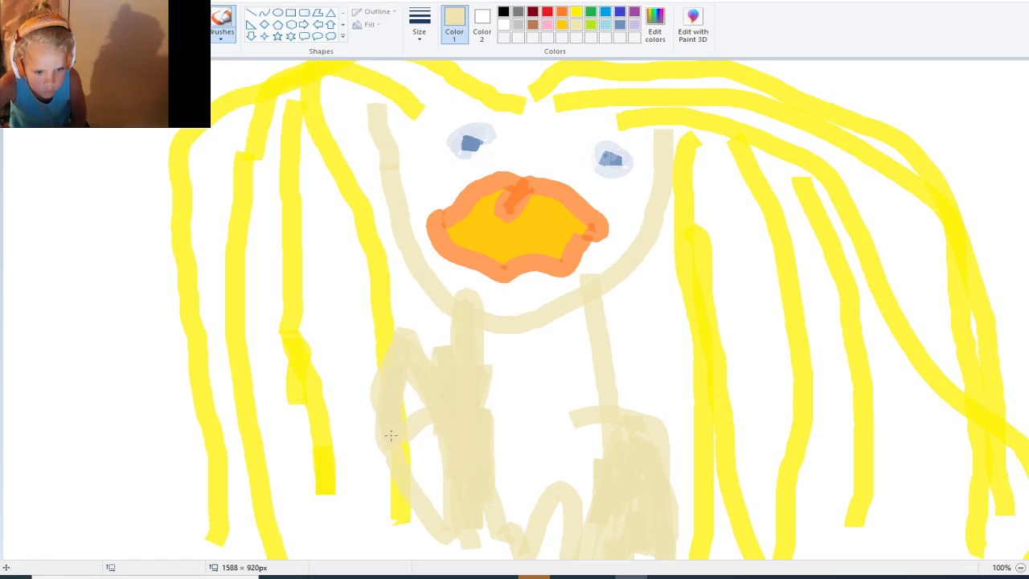
mouse_move(390, 435)
left_mouse_down()
mouse_move(389, 375)
mouse_move(403, 411)
mouse_move(423, 359)
mouse_move(425, 467)
mouse_move(452, 399)
mouse_move(467, 476)
mouse_move(446, 392)
left_mouse_up()
mouse_move(476, 483)
left_mouse_down()
mouse_move(502, 552)
mouse_move(521, 517)
mouse_move(528, 464)
mouse_move(534, 473)
mouse_move(533, 485)
mouse_move(513, 319)
mouse_move(547, 427)
mouse_move(611, 319)
mouse_move(632, 457)
mouse_move(591, 335)
mouse_move(594, 296)
mouse_move(619, 269)
mouse_move(667, 344)
mouse_move(673, 412)
mouse_move(665, 420)
mouse_move(504, 135)
mouse_move(500, 313)
mouse_move(522, 213)
mouse_move(522, 255)
mouse_move(519, 98)
mouse_move(437, 174)
mouse_move(380, 197)
mouse_move(356, 114)
mouse_move(373, 199)
mouse_move(333, 206)
mouse_move(284, 243)
mouse_move(275, 272)
mouse_move(241, 206)
mouse_move(523, 243)
mouse_move(563, 208)
mouse_move(650, 263)
mouse_move(638, 301)
mouse_move(635, 207)
mouse_move(610, 197)
mouse_move(580, 216)
mouse_move(555, 172)
mouse_move(539, 263)
mouse_move(501, 98)
mouse_move(510, 246)
mouse_move(455, 187)
mouse_move(450, 80)
mouse_move(466, 88)
mouse_move(478, 124)
mouse_move(470, 159)
mouse_move(490, 258)
left_mouse_up()
mouse_move(588, 199)
left_mouse_down()
mouse_move(644, 162)
mouse_move(638, 194)
mouse_move(649, 235)
left_mouse_up()
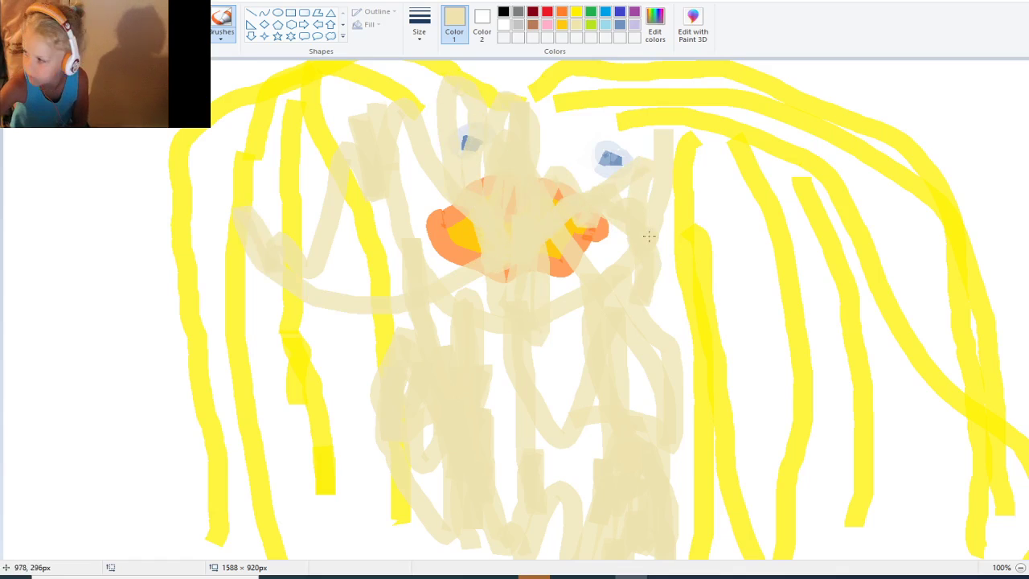
mouse_move(623, 187)
left_mouse_down()
mouse_move(603, 165)
mouse_move(588, 170)
left_mouse_up()
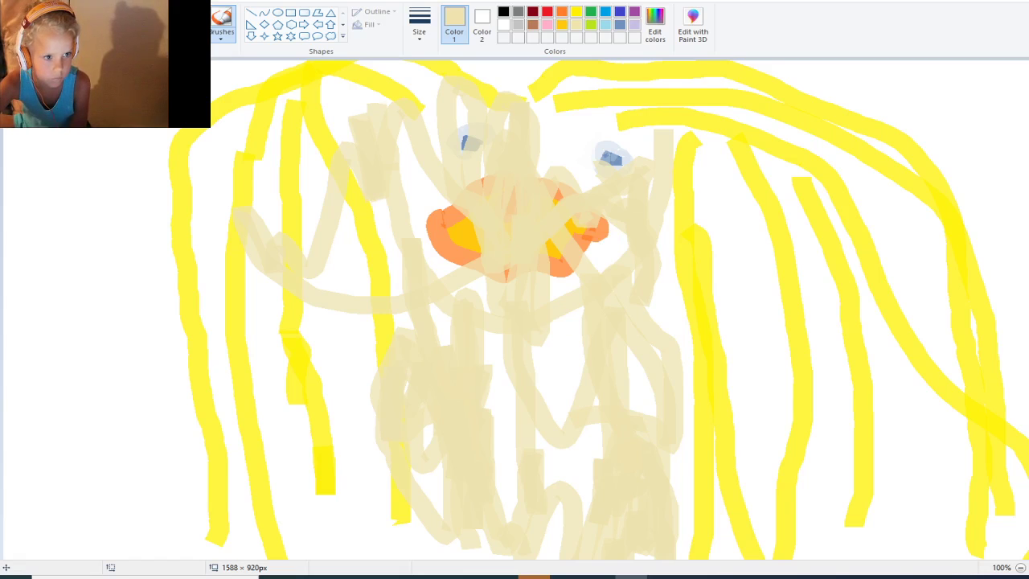
key("ctrl+z")
key("ctrl+z")
key("ctrl+z")
key("ctrl+z")
key("ctrl+z")
key("ctrl+z")
key("ctrl+z")
key("ctrl+z")
key("ctrl+z")
key("ctrl+z")
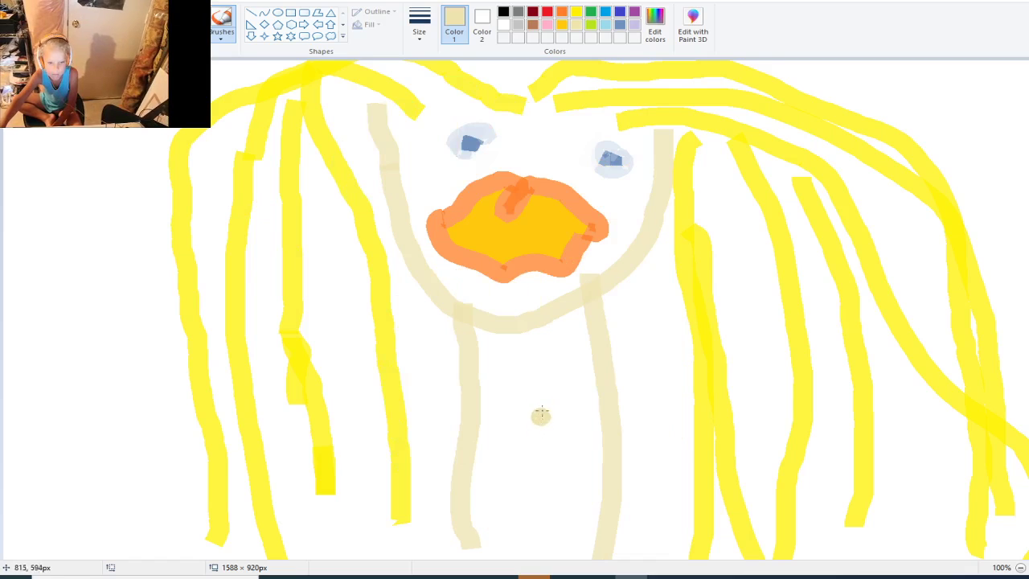
mouse_move(543, 405)
left_mouse_down()
mouse_move(510, 491)
mouse_move(520, 370)
mouse_move(486, 428)
mouse_move(488, 352)
left_mouse_up()
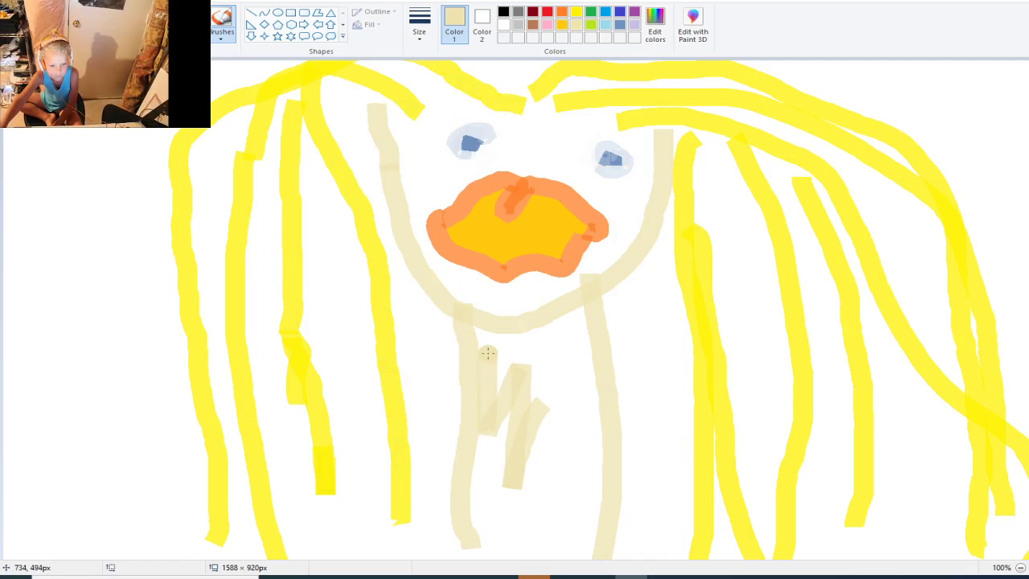
mouse_move(472, 391)
left_mouse_down()
mouse_move(504, 353)
mouse_move(486, 419)
mouse_move(491, 387)
mouse_move(494, 406)
mouse_move(522, 361)
mouse_move(487, 541)
mouse_move(502, 468)
mouse_move(448, 542)
mouse_move(501, 463)
mouse_move(480, 488)
mouse_move(489, 435)
left_mouse_up()
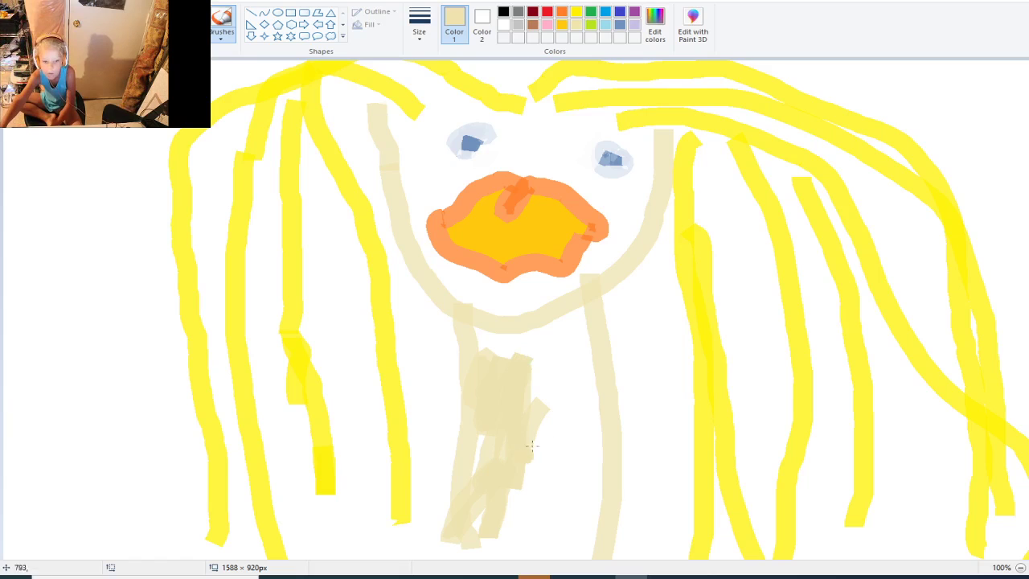
mouse_move(531, 445)
left_mouse_down()
mouse_move(535, 526)
mouse_move(493, 545)
mouse_move(447, 545)
mouse_move(497, 550)
mouse_move(540, 524)
mouse_move(598, 445)
mouse_move(563, 499)
left_mouse_up()
left_click_drag(442, 555, 479, 440)
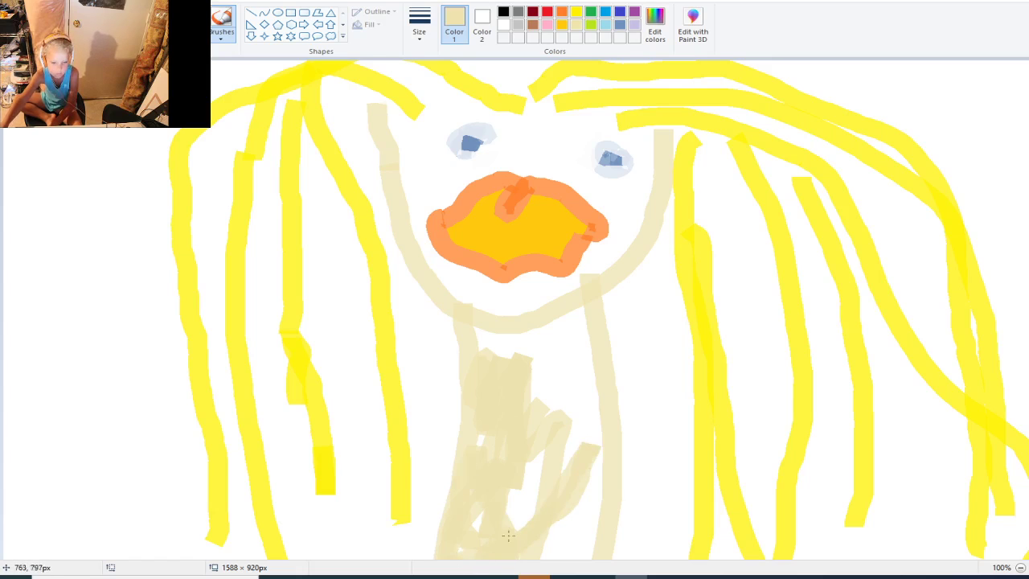
left_click_drag(503, 514, 483, 515)
mouse_move(537, 434)
left_mouse_down()
mouse_move(520, 520)
mouse_move(557, 485)
mouse_move(564, 569)
mouse_move(575, 570)
mouse_move(578, 518)
mouse_move(579, 566)
mouse_move(609, 503)
left_mouse_up()
mouse_move(575, 558)
left_mouse_down()
mouse_move(549, 553)
mouse_move(553, 497)
mouse_move(576, 468)
mouse_move(583, 548)
mouse_move(608, 334)
mouse_move(573, 381)
mouse_move(549, 225)
mouse_move(544, 314)
mouse_move(556, 375)
mouse_move(571, 393)
mouse_move(591, 354)
left_mouse_up()
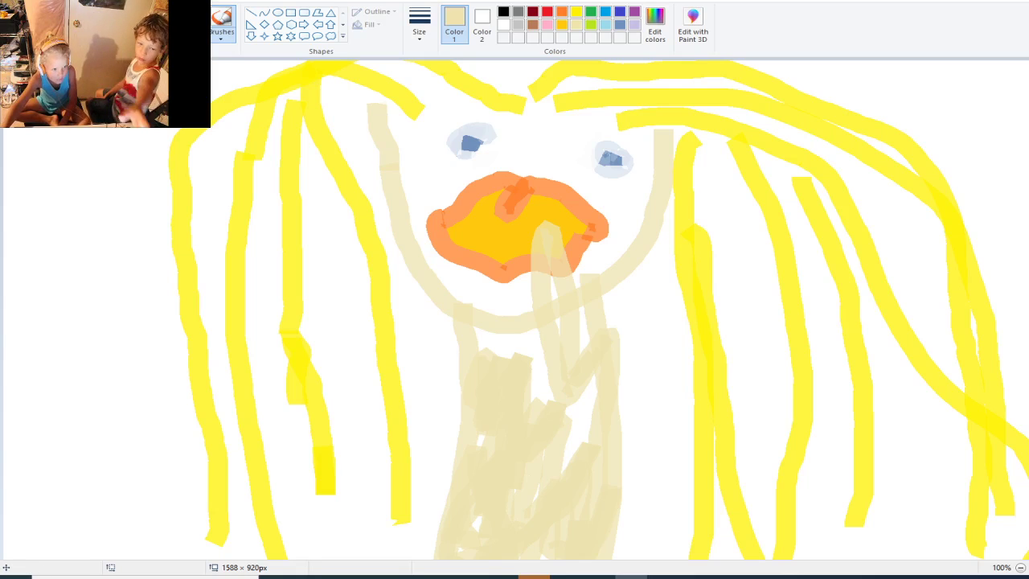
key("ctrl+z")
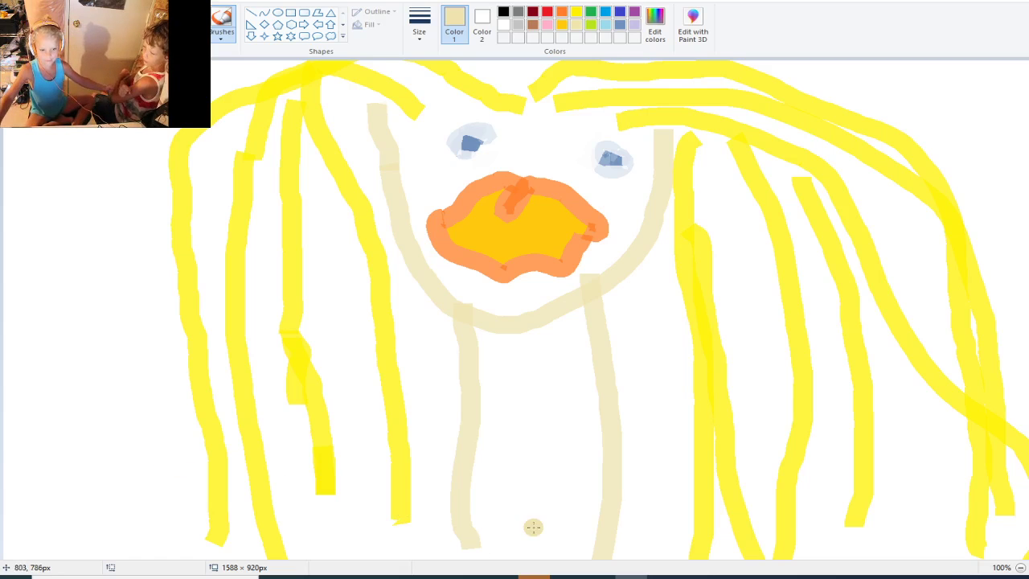
Scribble beige strokes inside the neck and undo the excess ones, including the long line from the lower left up to the chin
mouse_move(537, 464)
left_mouse_down()
mouse_move(565, 438)
mouse_move(537, 530)
left_mouse_up()
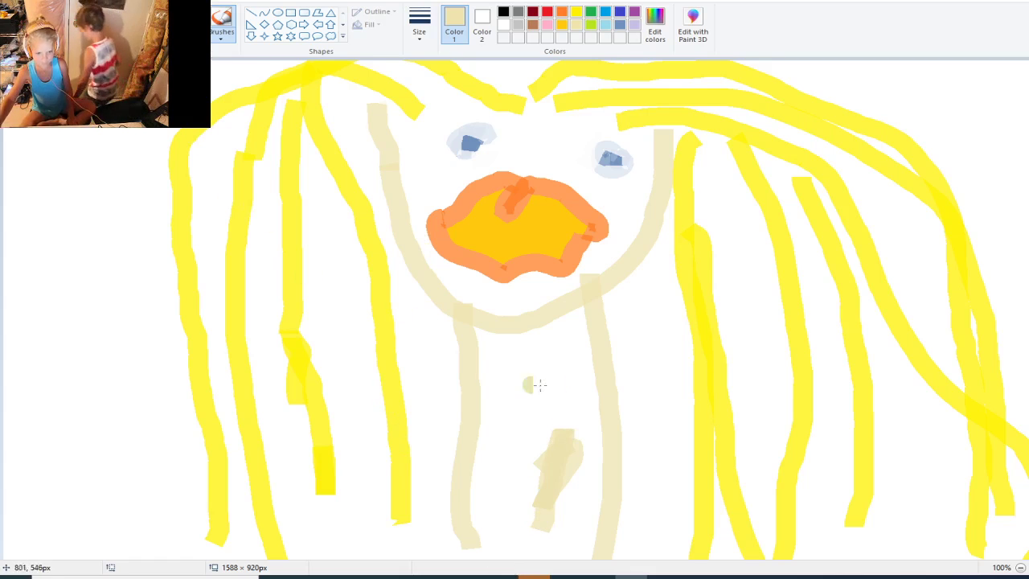
mouse_move(542, 454)
left_mouse_down()
mouse_move(525, 372)
mouse_move(515, 514)
mouse_move(476, 555)
mouse_move(474, 486)
mouse_move(486, 519)
mouse_move(510, 519)
mouse_move(495, 514)
mouse_move(515, 537)
mouse_move(524, 519)
mouse_move(523, 555)
mouse_move(513, 553)
mouse_move(539, 558)
mouse_move(591, 519)
mouse_move(587, 555)
mouse_move(561, 461)
mouse_move(470, 502)
mouse_move(442, 560)
left_mouse_up()
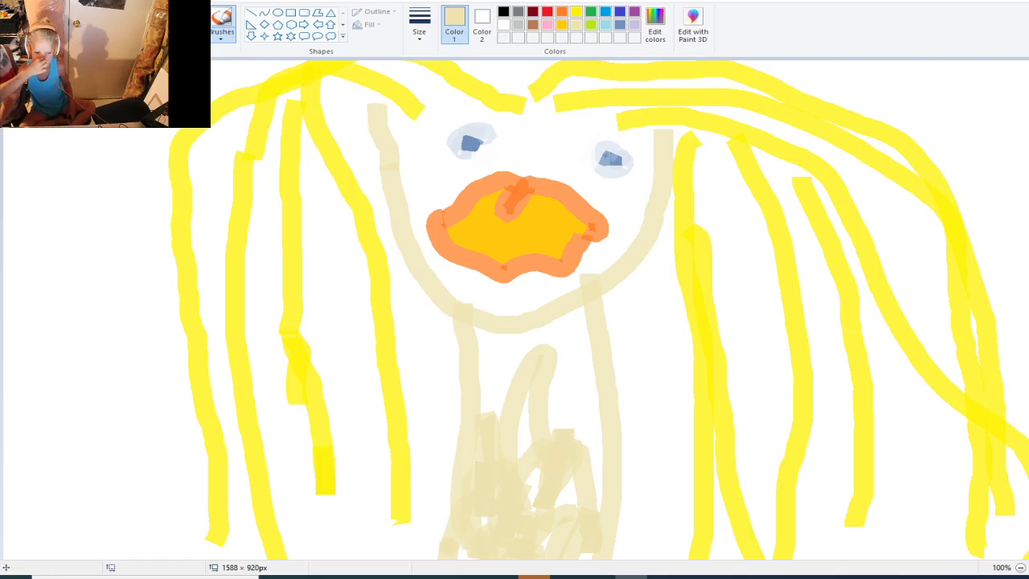
mouse_move(375, 558)
left_mouse_down()
mouse_move(375, 517)
mouse_move(432, 391)
mouse_move(562, 349)
mouse_move(600, 269)
left_mouse_up()
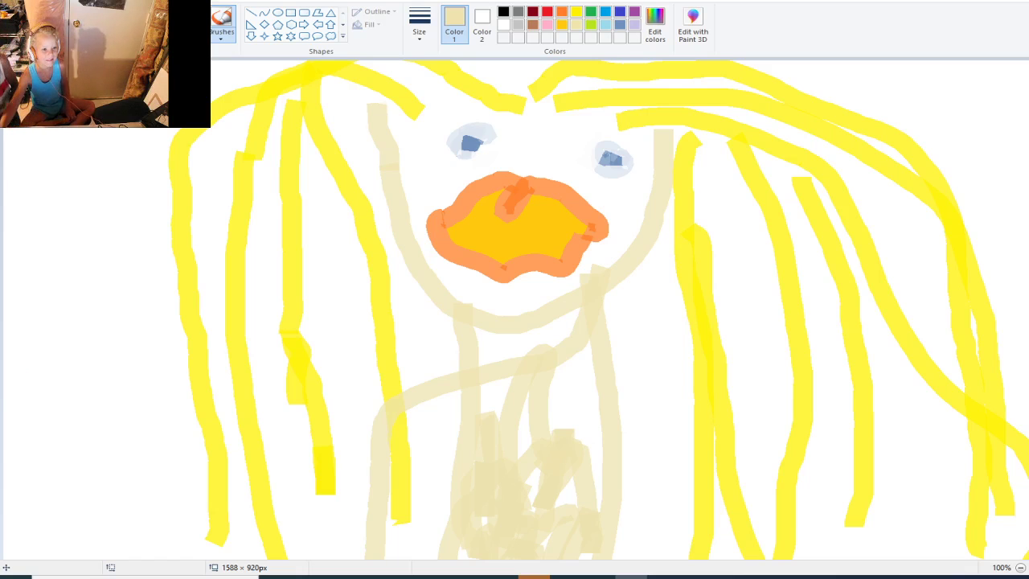
key("ctrl+z")
key("ctrl+z")
key("ctrl+z")
key("ctrl+z")
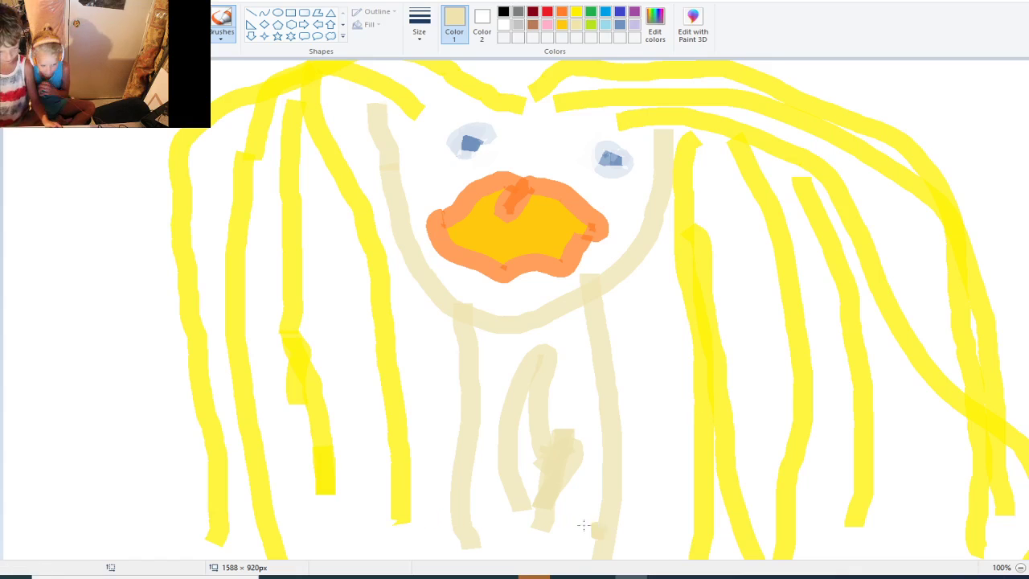
mouse_move(630, 578)
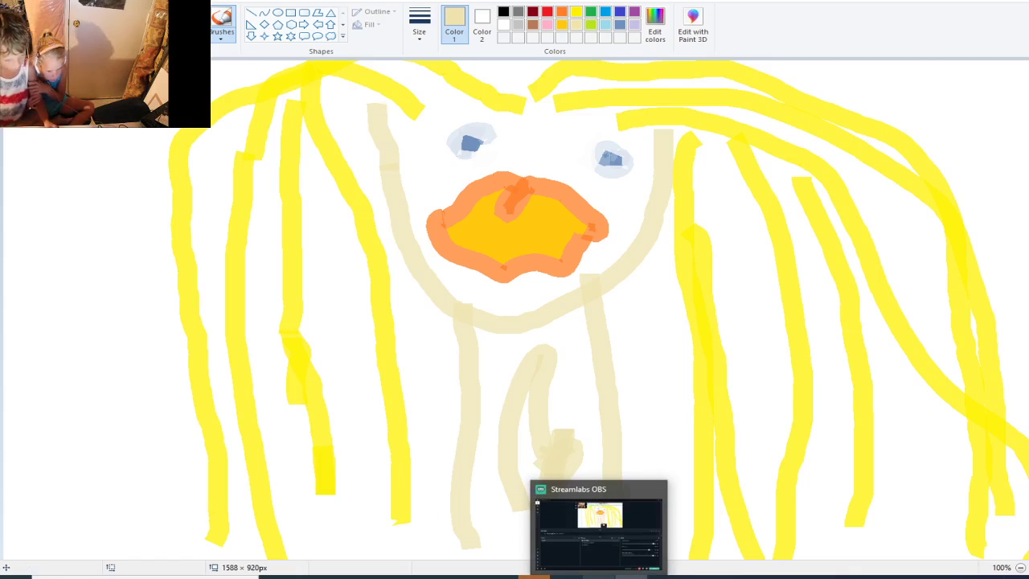
left_click(630, 575)
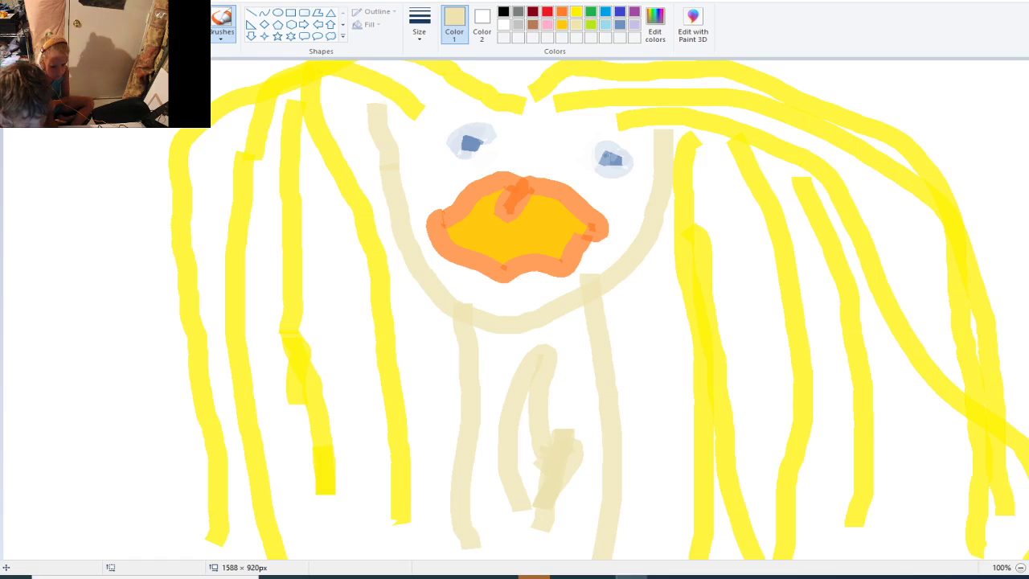
left_click(598, 576)
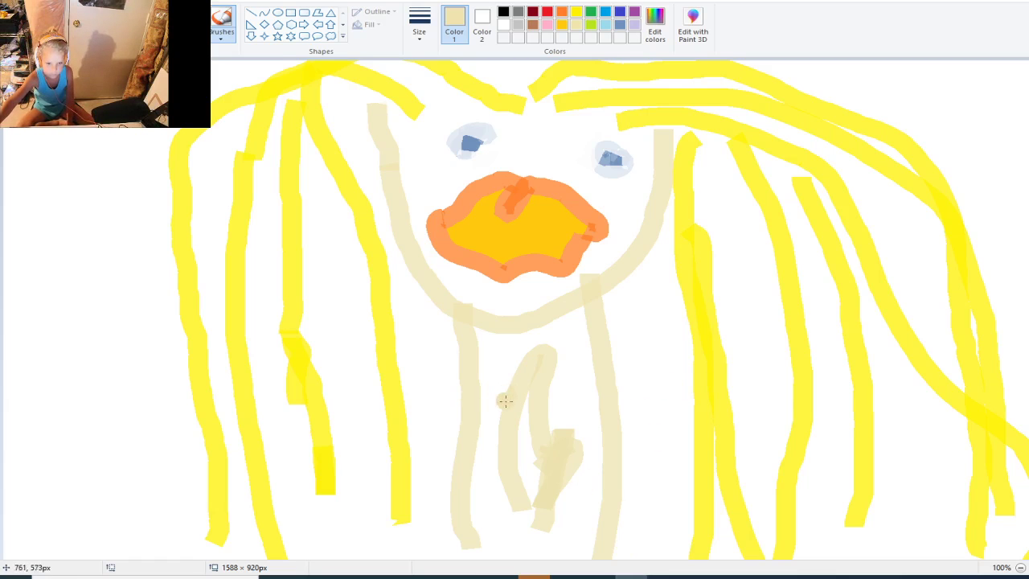
mouse_move(477, 440)
left_mouse_down()
mouse_move(571, 360)
mouse_move(602, 317)
mouse_move(573, 322)
mouse_move(478, 563)
mouse_move(516, 506)
mouse_move(489, 515)
mouse_move(529, 448)
mouse_move(500, 451)
mouse_move(447, 490)
mouse_move(571, 424)
mouse_move(488, 498)
left_mouse_up()
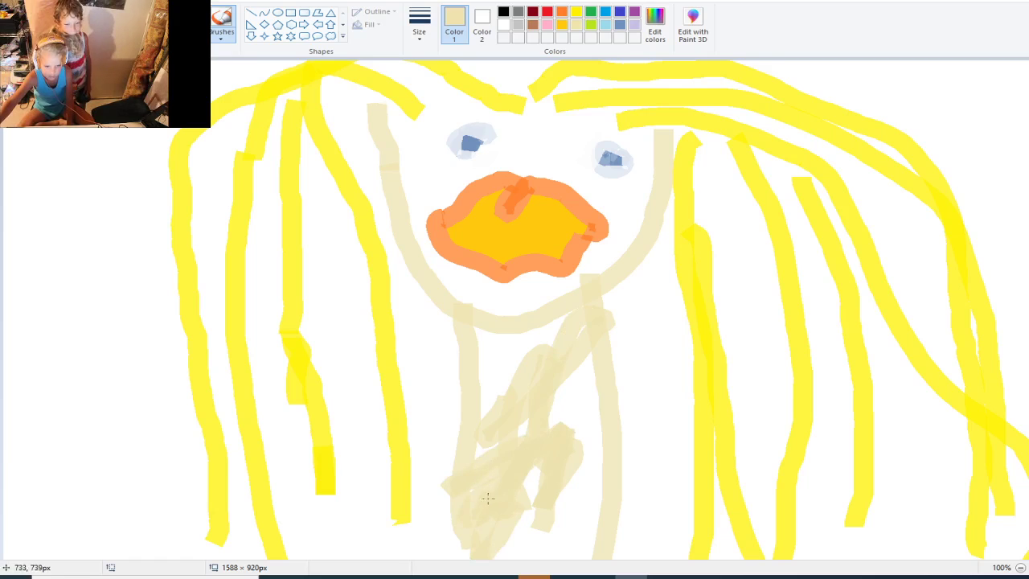
mouse_move(507, 419)
left_mouse_down()
mouse_move(463, 438)
mouse_move(489, 454)
mouse_move(534, 443)
mouse_move(547, 412)
mouse_move(513, 439)
left_mouse_up()
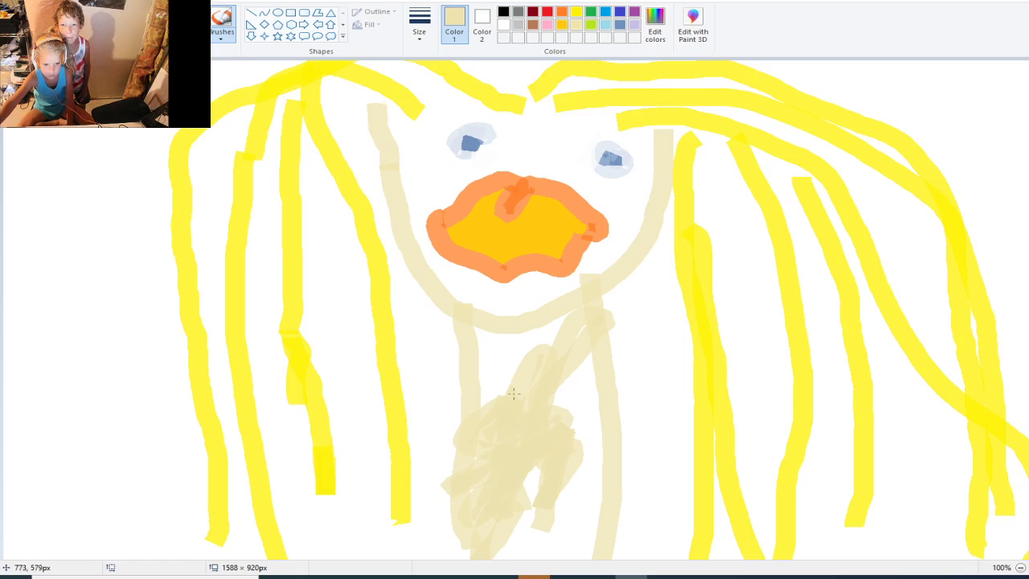
mouse_move(514, 393)
left_mouse_down()
mouse_move(522, 298)
mouse_move(563, 246)
mouse_move(585, 191)
mouse_move(520, 241)
mouse_move(497, 278)
mouse_move(529, 227)
mouse_move(541, 142)
mouse_move(522, 93)
mouse_move(454, 84)
mouse_move(480, 157)
mouse_move(545, 164)
left_mouse_up()
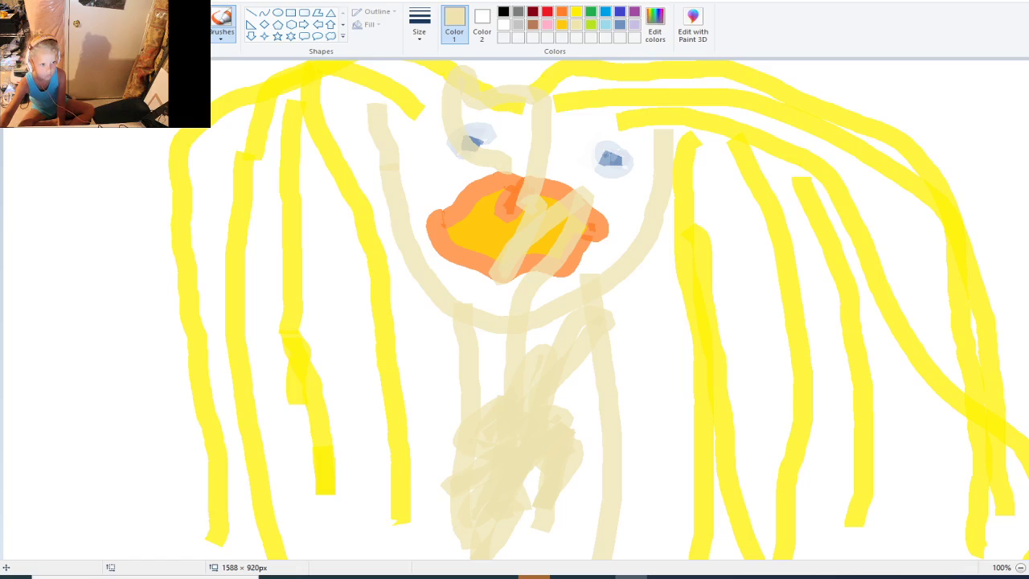
key("ctrl+z")
key("ctrl+z")
key("ctrl+z")
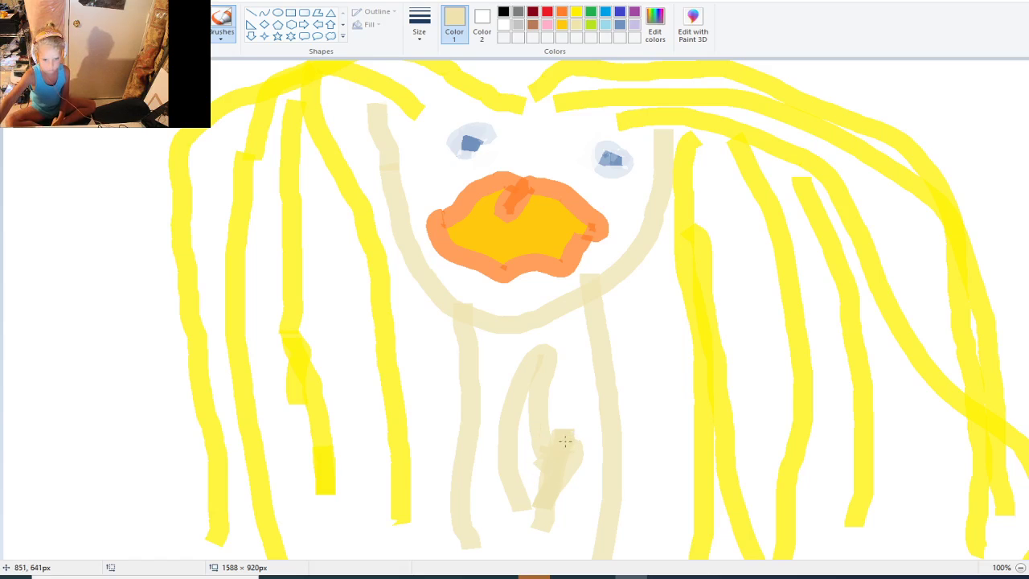
Brush beige strokes up the middle of the neck to the chin and undo the stray diagonal line across the hair on the right
mouse_move(566, 440)
left_mouse_down()
mouse_move(570, 395)
mouse_move(555, 392)
mouse_move(537, 423)
mouse_move(558, 286)
mouse_move(524, 356)
left_mouse_up()
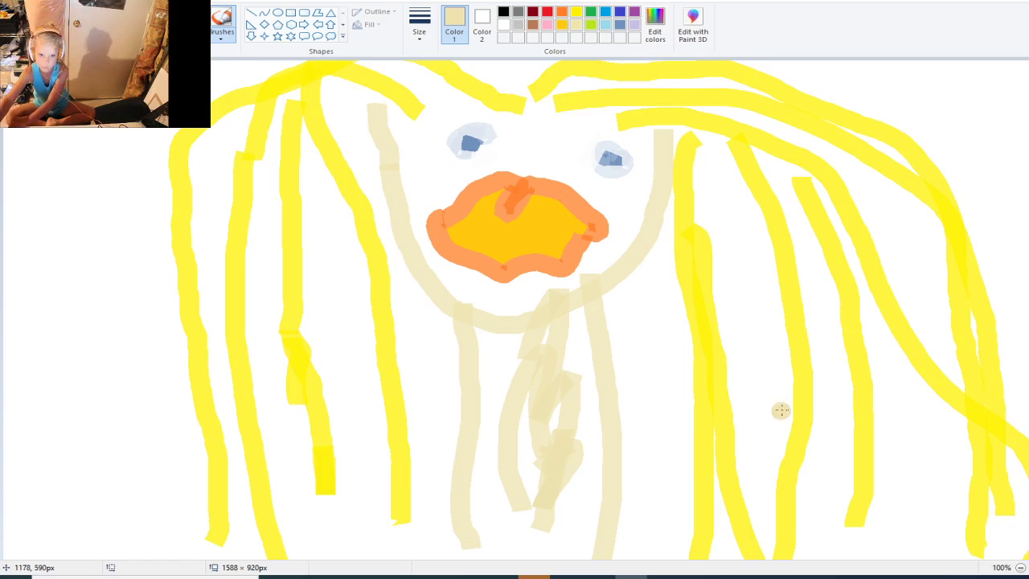
mouse_move(836, 377)
left_mouse_down()
mouse_move(768, 441)
mouse_move(734, 489)
left_mouse_up()
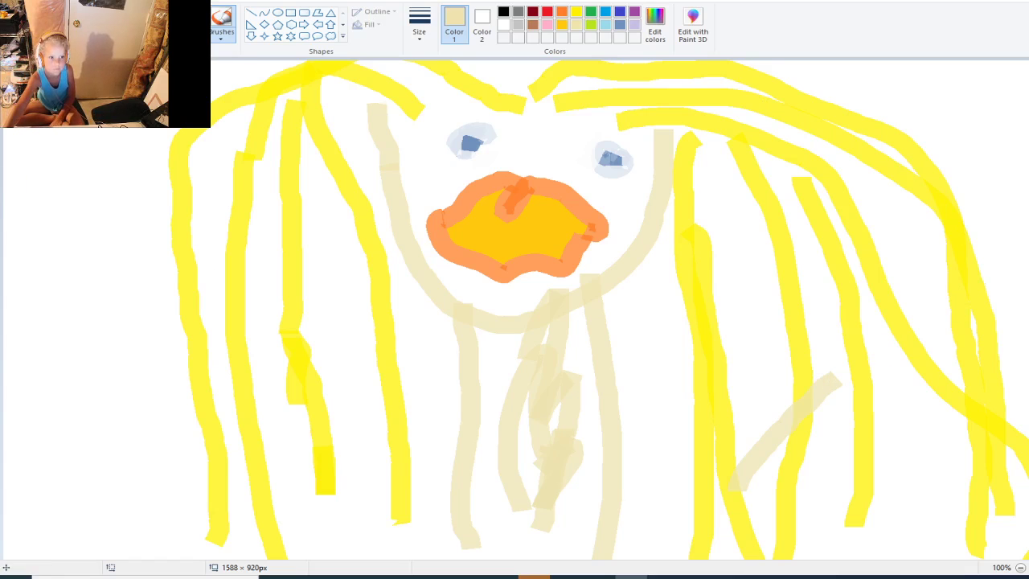
key("ctrl+z")
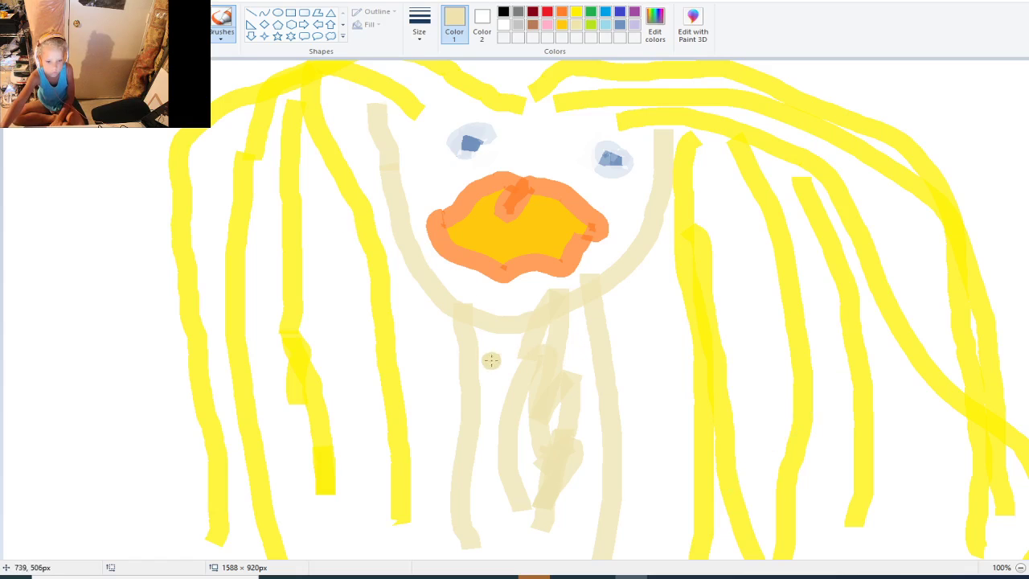
Color in the neck between its side lines with overlapping beige strokes running down from the mouth and chin
mouse_move(489, 356)
left_mouse_down()
mouse_move(522, 351)
mouse_move(522, 341)
mouse_move(511, 334)
mouse_move(513, 375)
mouse_move(489, 339)
mouse_move(527, 351)
mouse_move(494, 329)
mouse_move(479, 335)
mouse_move(531, 383)
mouse_move(518, 415)
mouse_move(521, 331)
mouse_move(517, 351)
mouse_move(496, 376)
left_mouse_up()
mouse_move(452, 237)
left_mouse_down()
mouse_move(445, 471)
mouse_move(459, 415)
mouse_move(497, 465)
mouse_move(504, 441)
mouse_move(501, 570)
mouse_move(489, 393)
mouse_move(499, 537)
mouse_move(517, 409)
mouse_move(520, 458)
mouse_move(542, 466)
mouse_move(558, 455)
mouse_move(545, 547)
mouse_move(565, 501)
mouse_move(564, 524)
mouse_move(595, 410)
mouse_move(617, 540)
left_mouse_up()
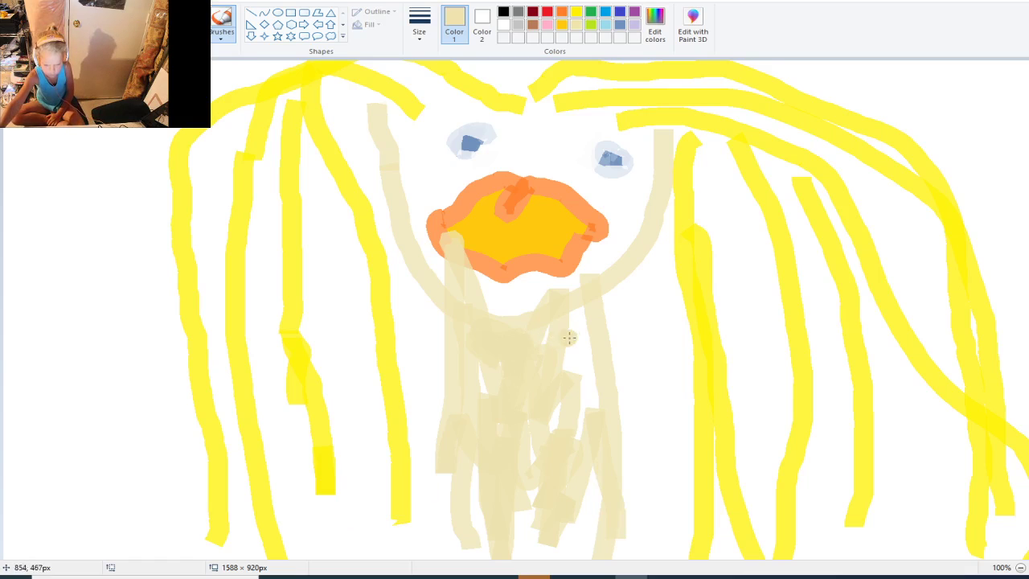
mouse_move(575, 302)
left_mouse_down()
mouse_move(650, 418)
mouse_move(622, 463)
left_mouse_up()
mouse_move(534, 309)
left_mouse_down()
mouse_move(537, 293)
mouse_move(574, 354)
mouse_move(585, 402)
mouse_move(569, 339)
mouse_move(584, 463)
mouse_move(553, 423)
mouse_move(599, 411)
mouse_move(638, 421)
mouse_move(627, 502)
mouse_move(554, 554)
mouse_move(542, 531)
mouse_move(573, 511)
left_mouse_up()
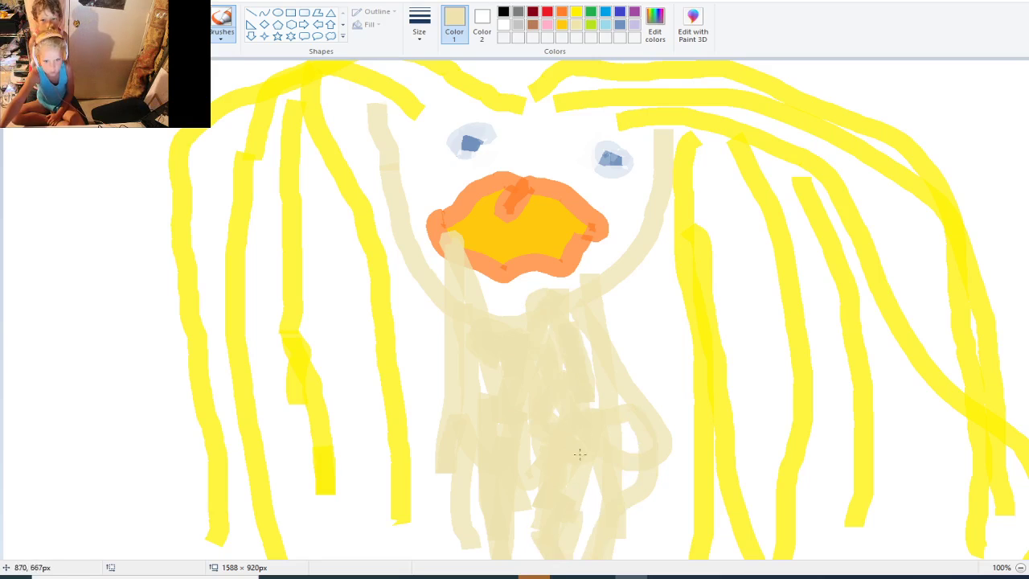